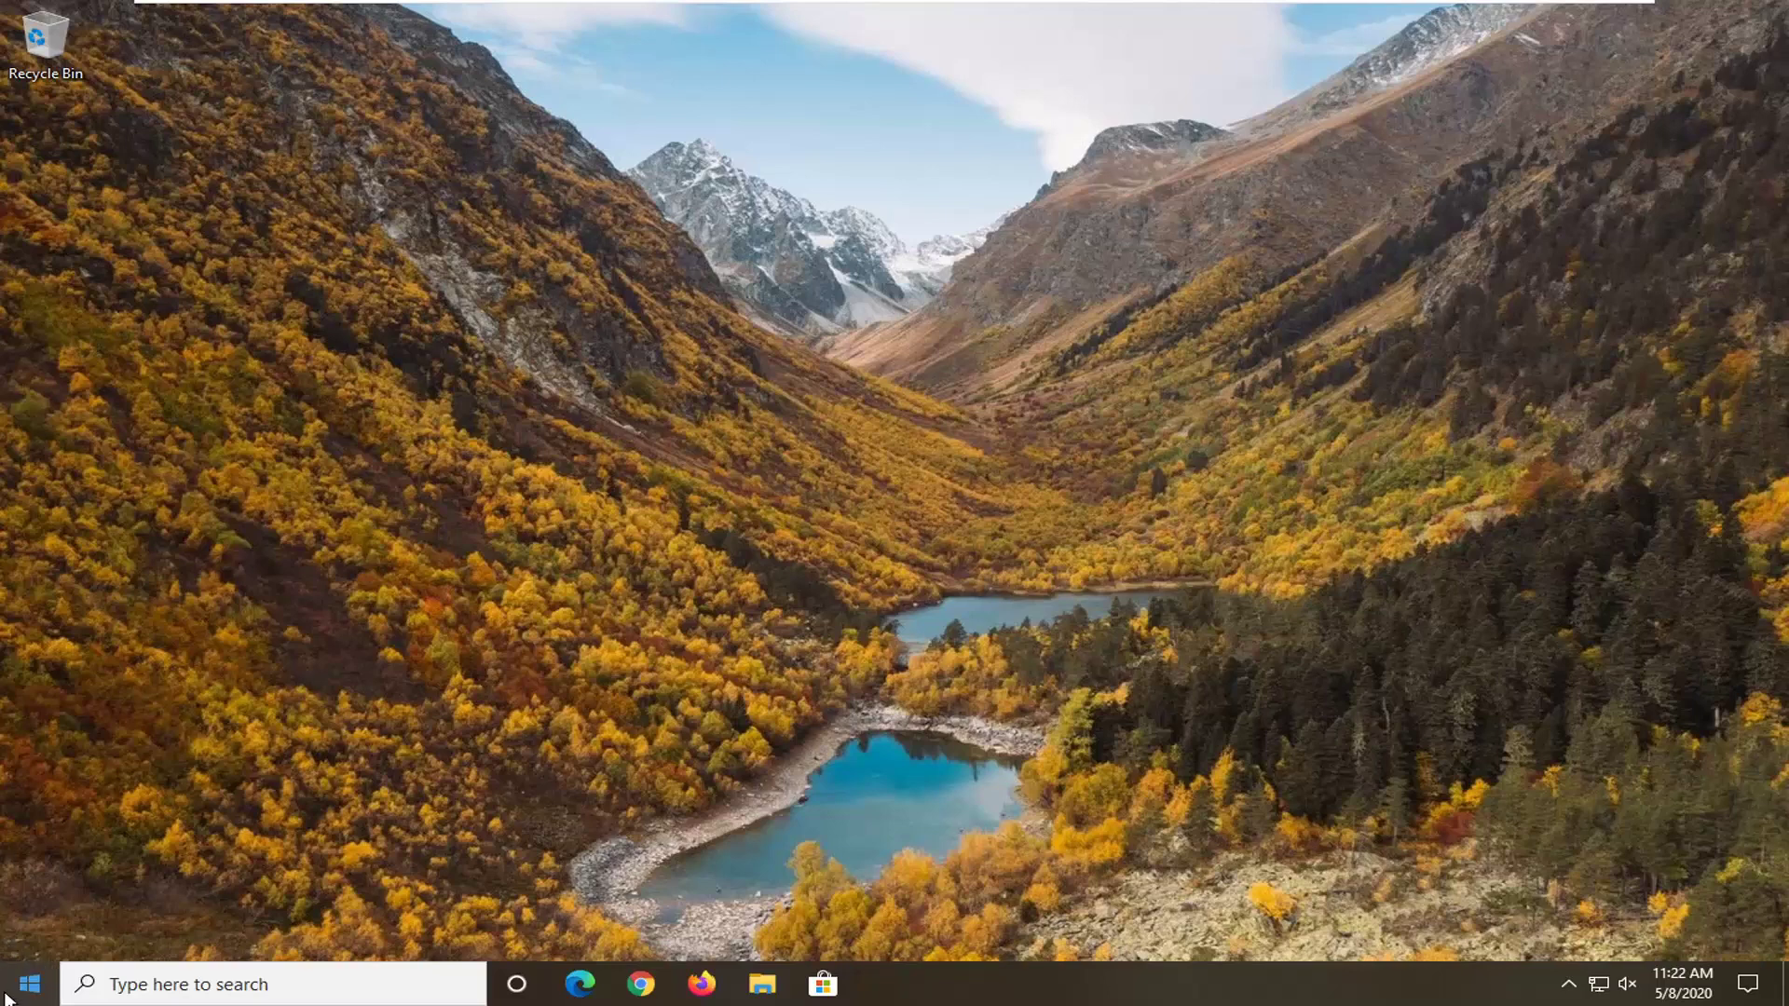
Search the Start menu for regedit and run Registry Editor as administrator.
left_click(9, 995)
type("regedit")
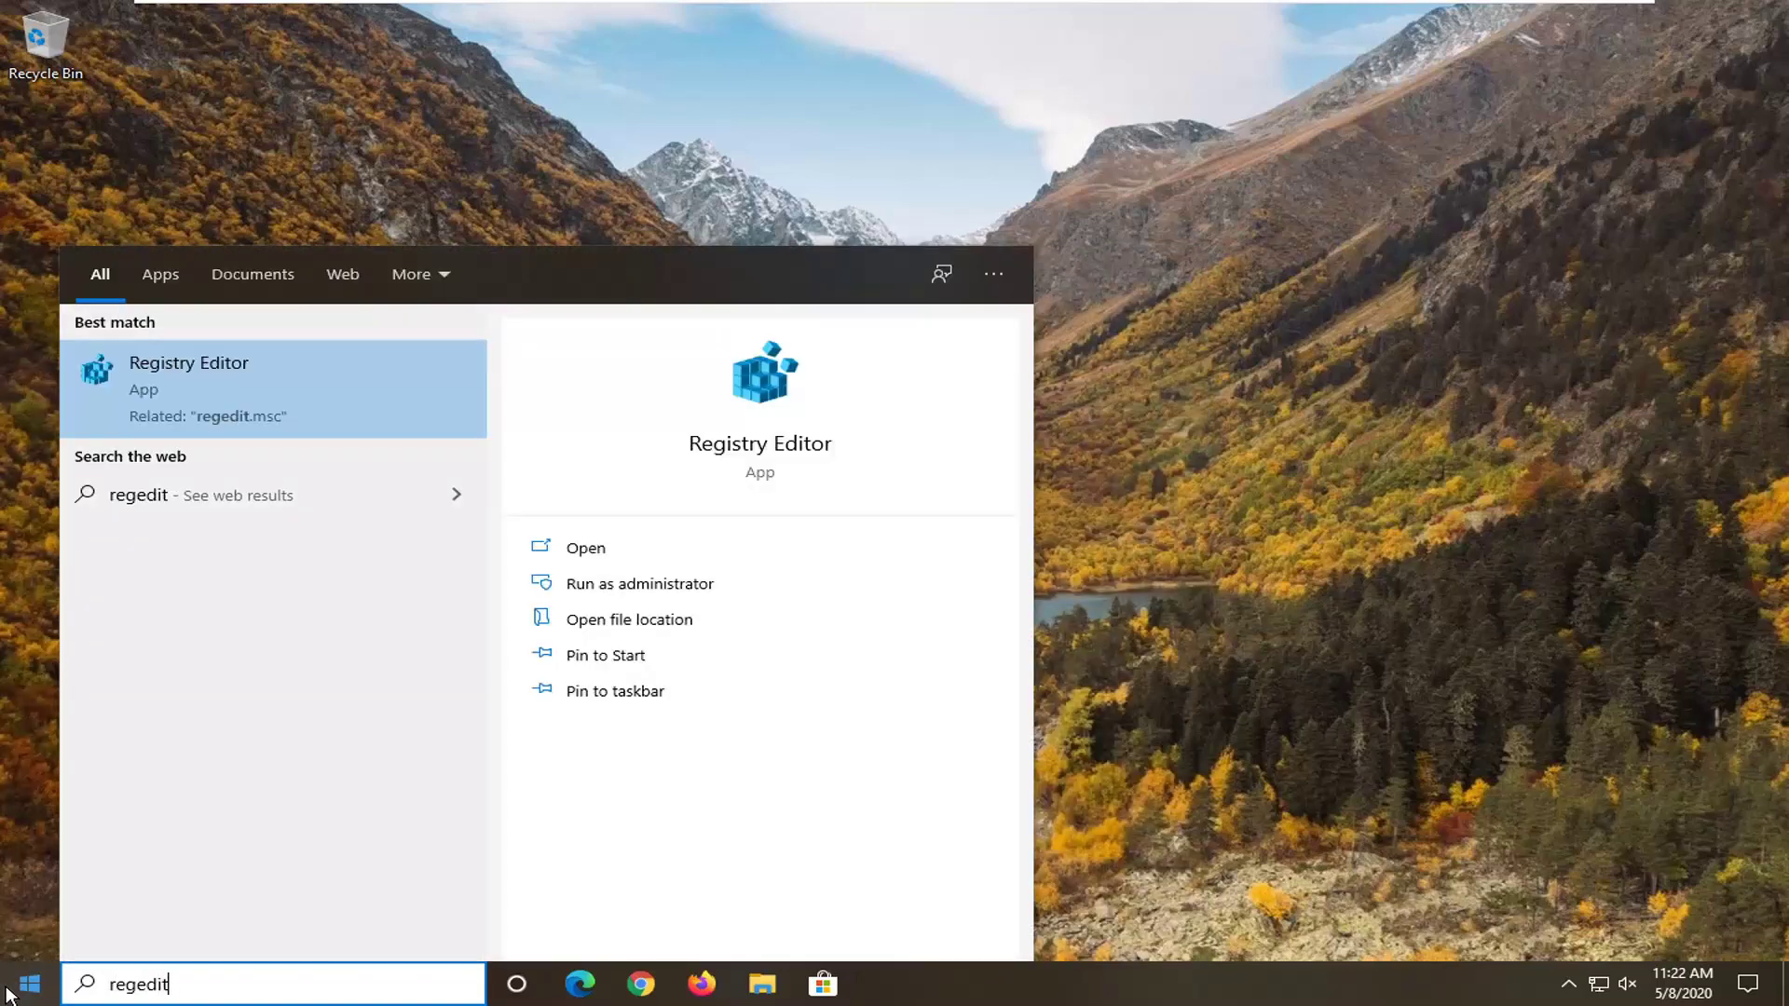
right_click(177, 392)
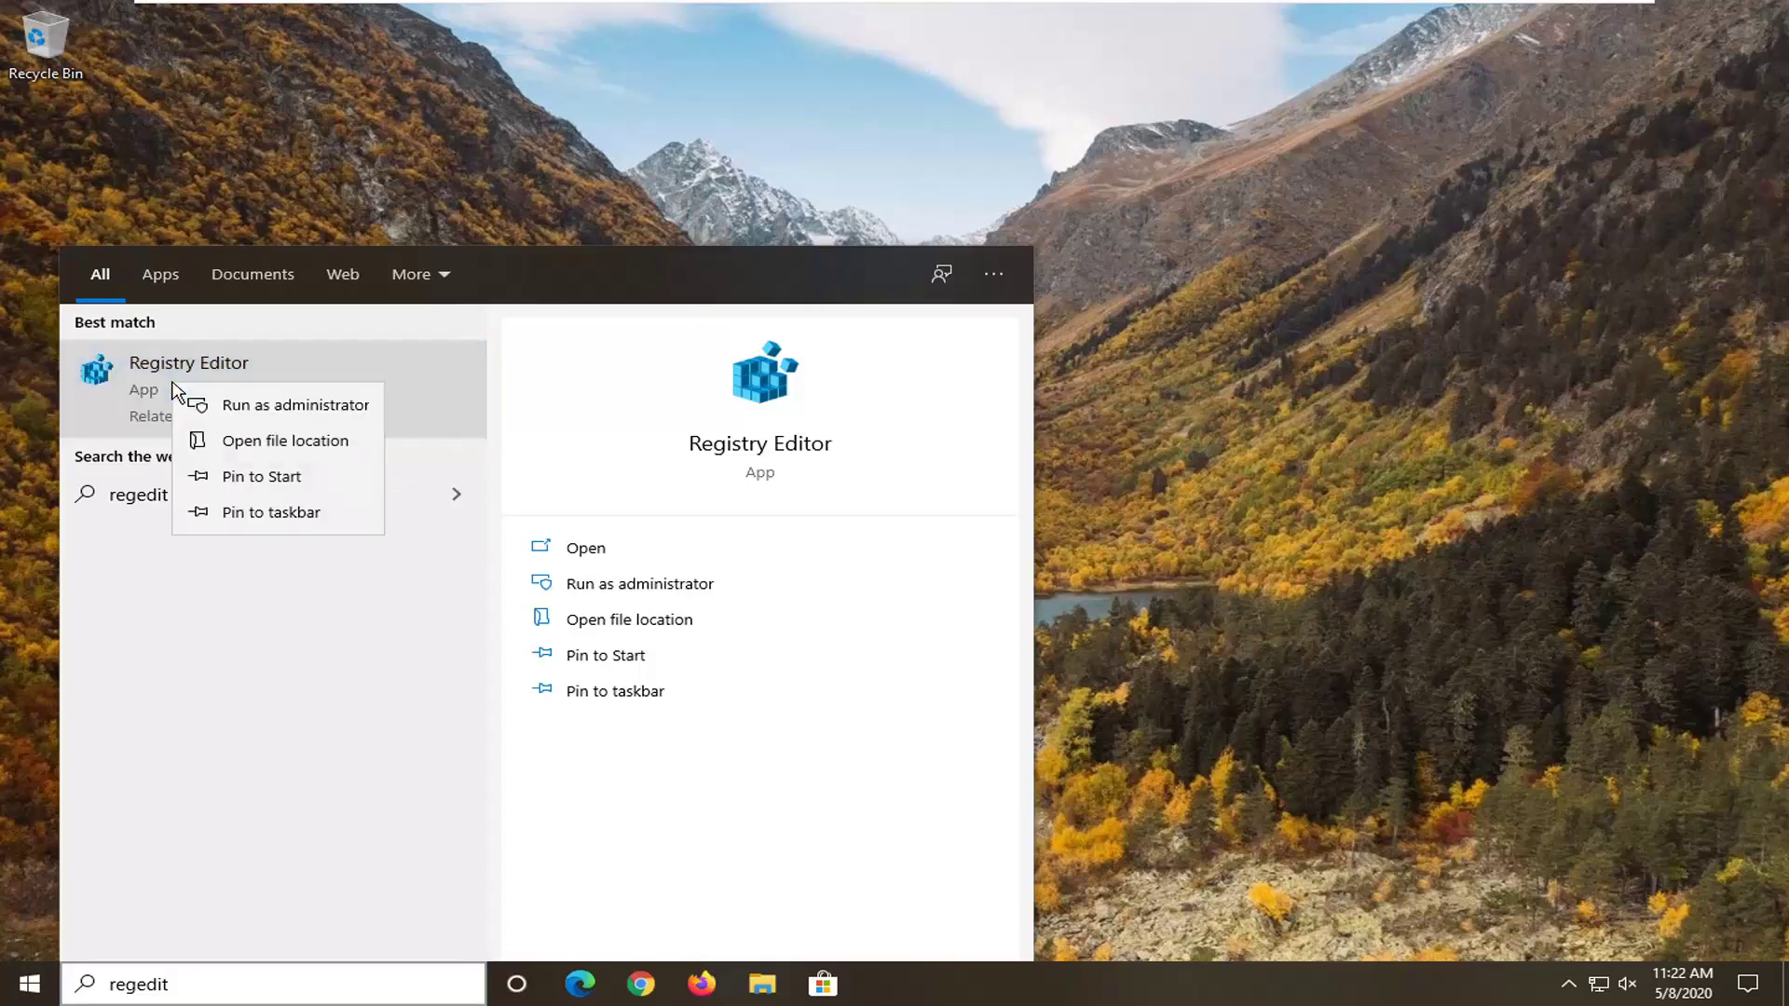
left_click(299, 408)
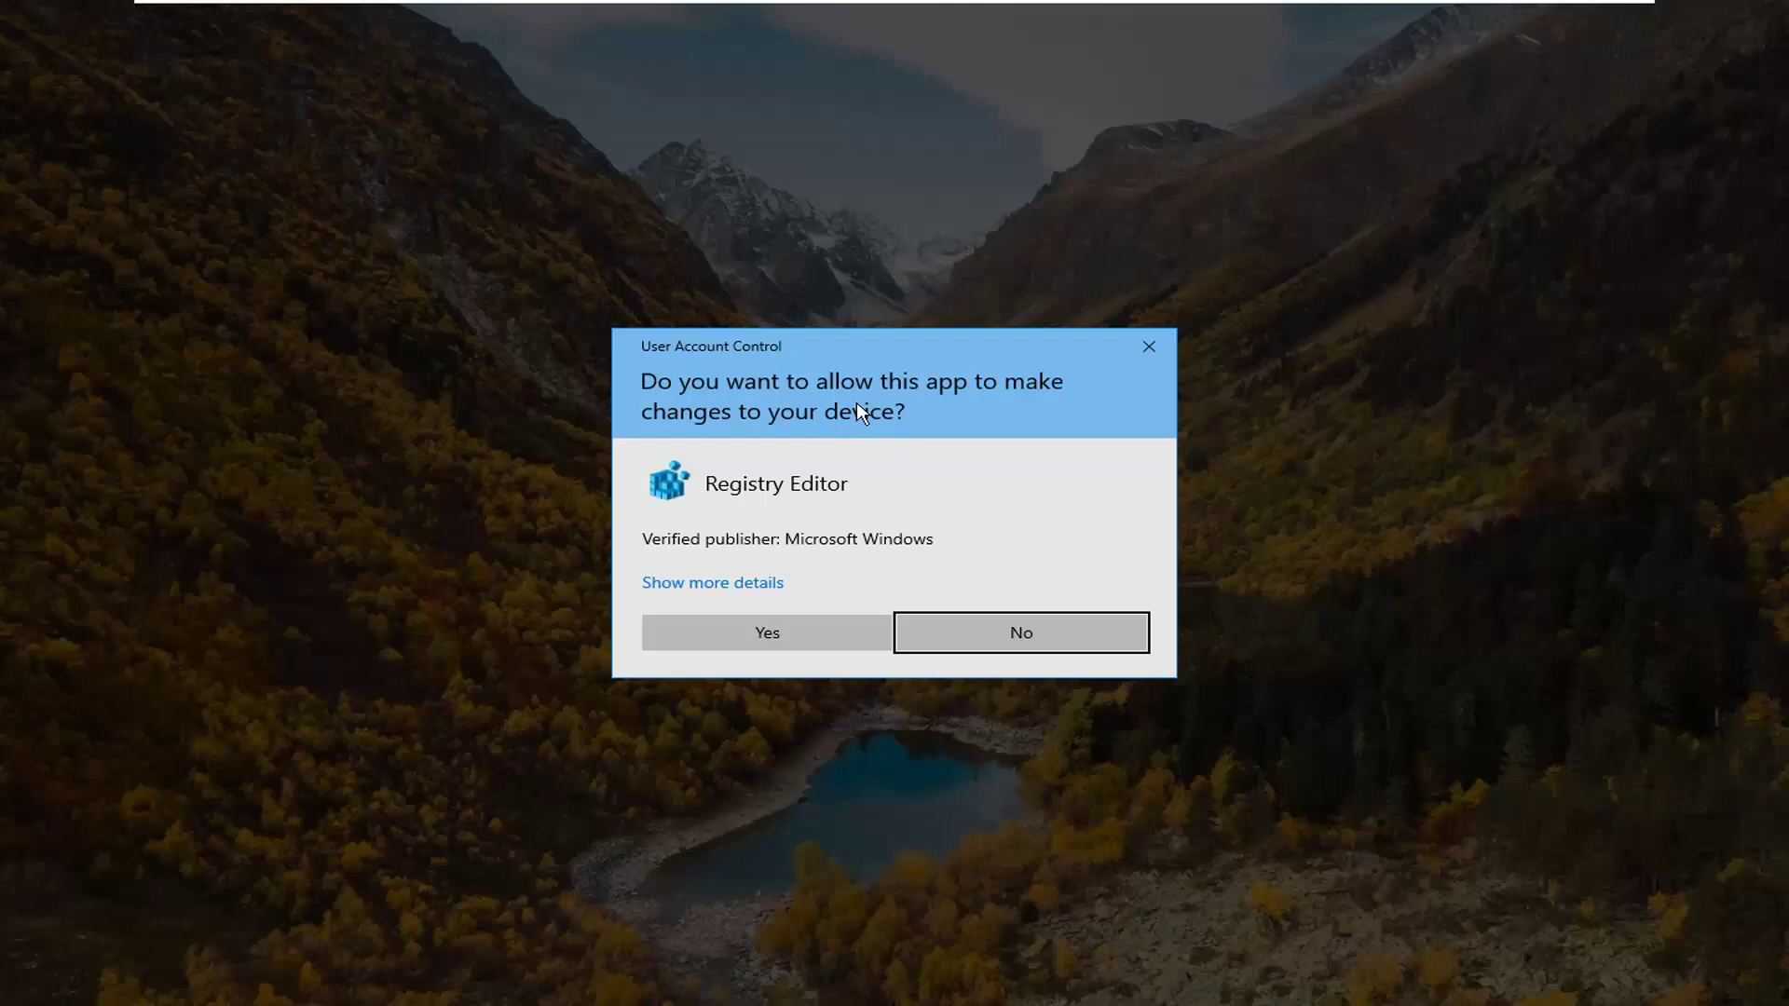
Approve the UAC prompt, then open the registry Export dialog and cancel it without saving.
left_click(712, 624)
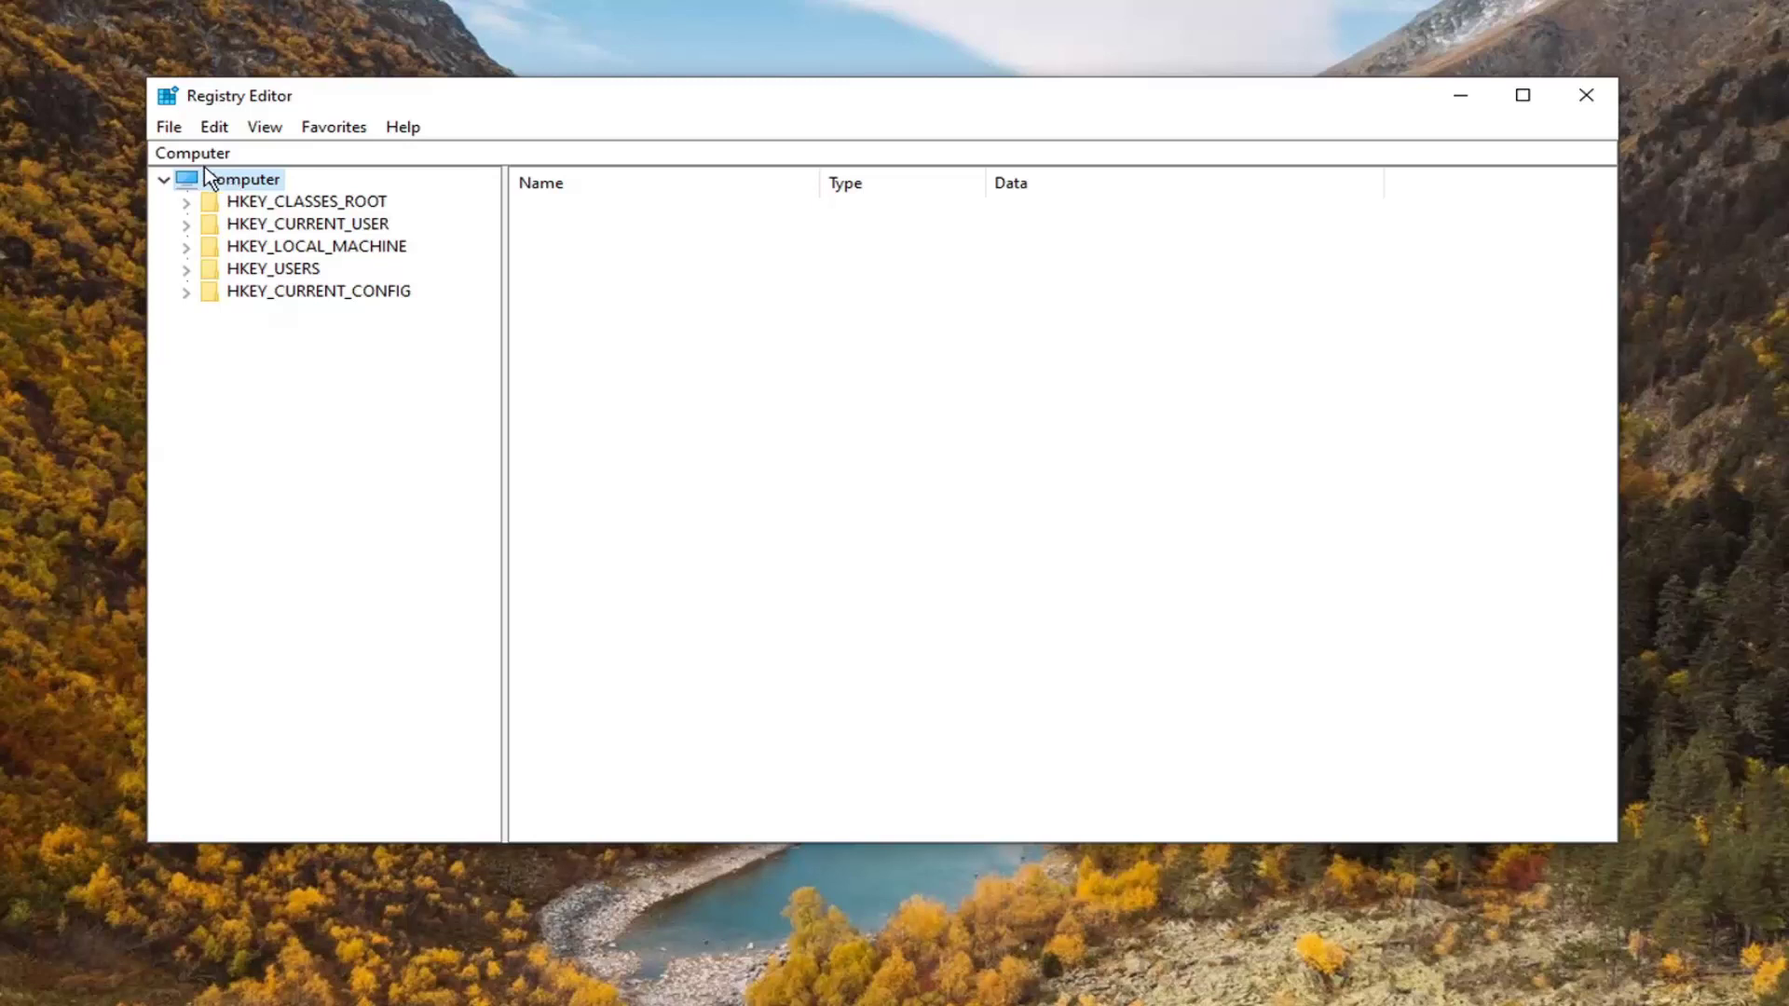
left_click(170, 128)
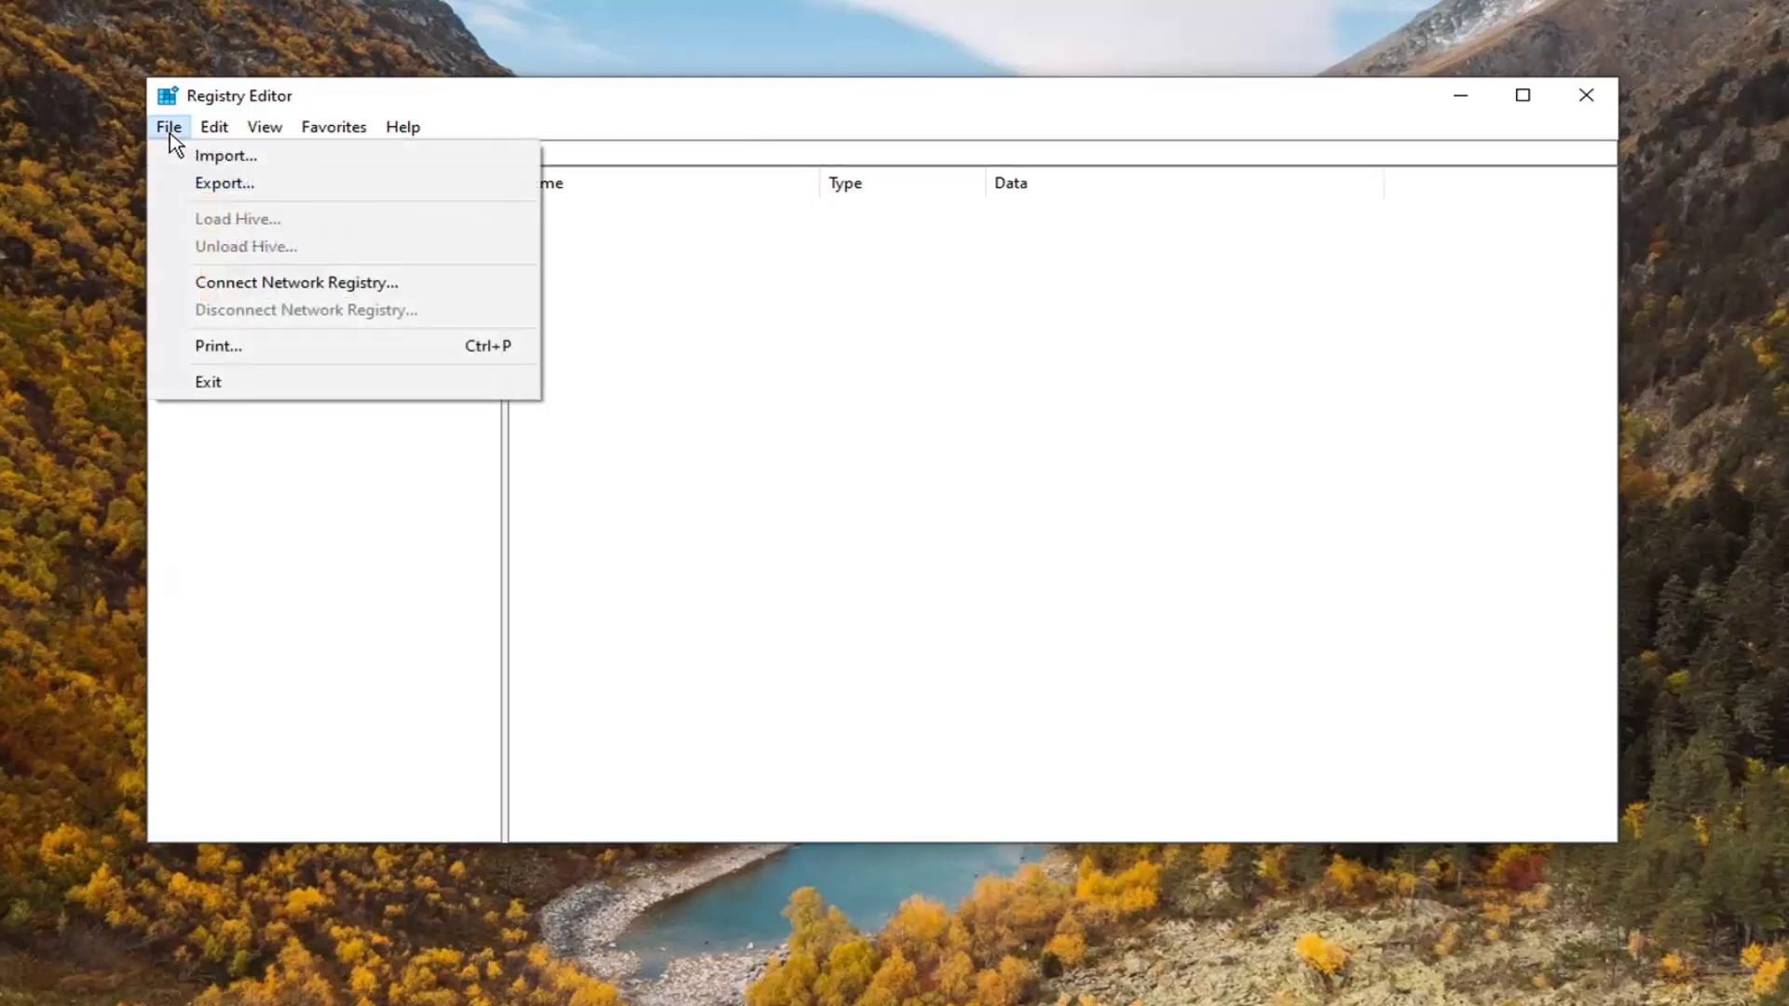
left_click(205, 184)
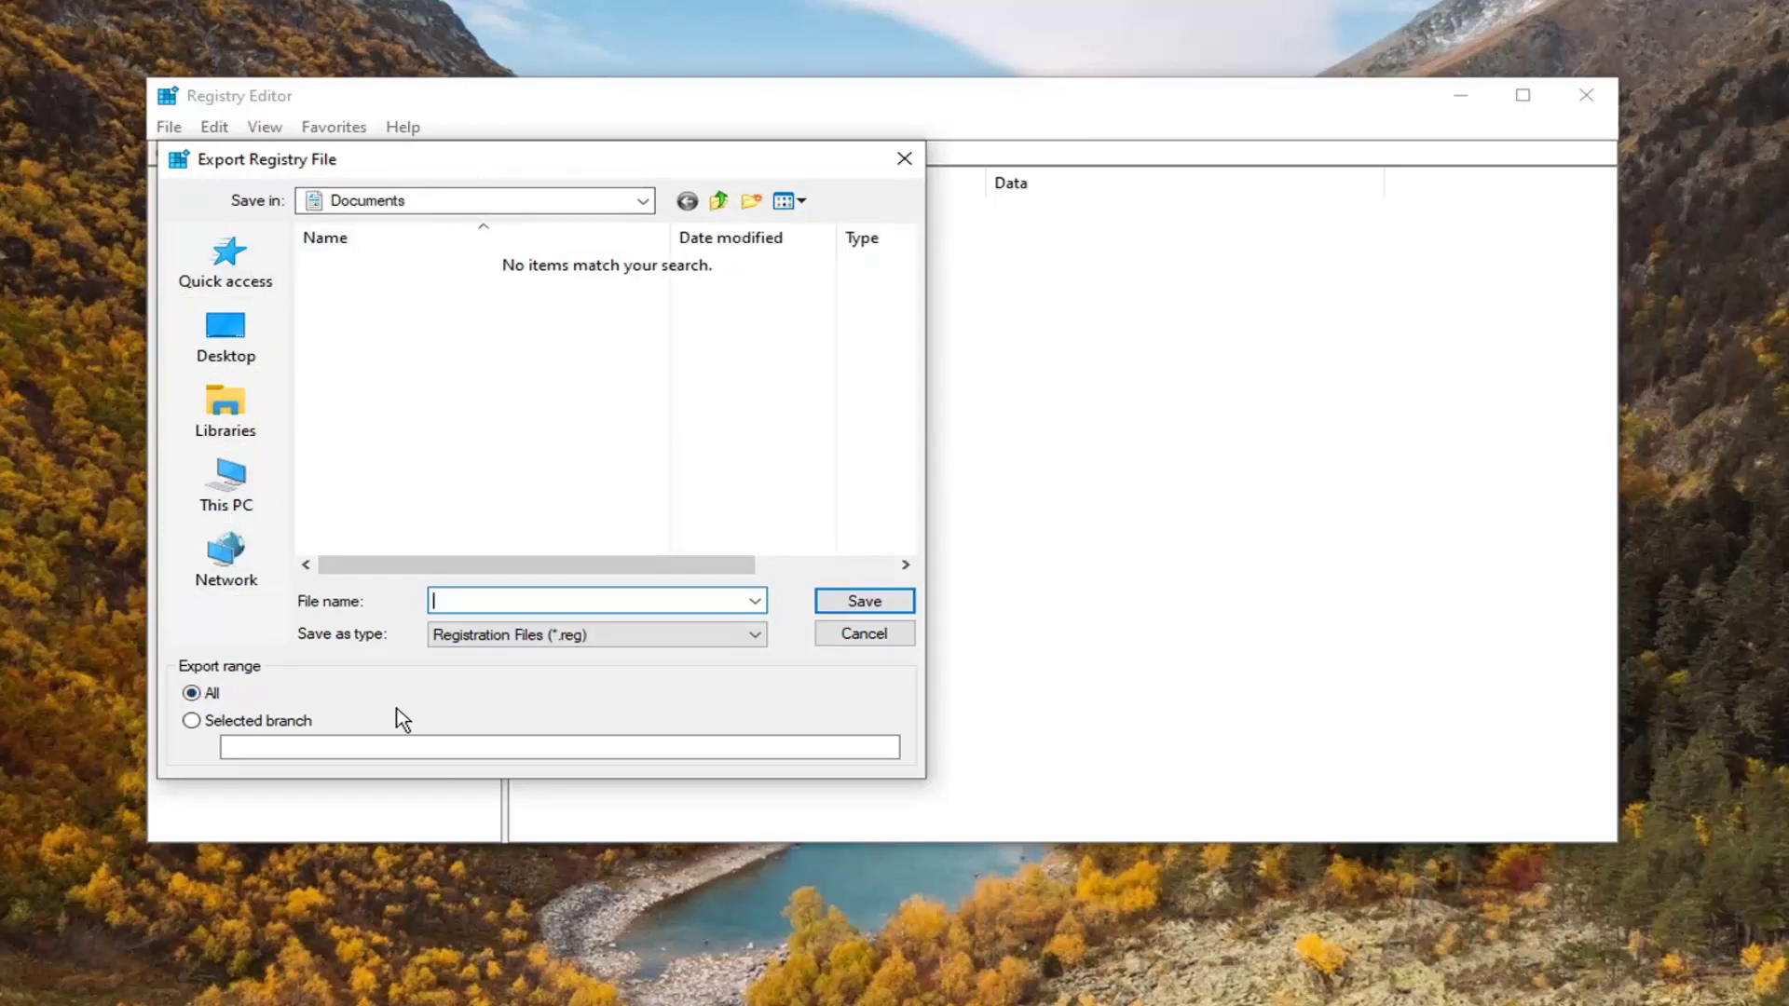
left_click(865, 638)
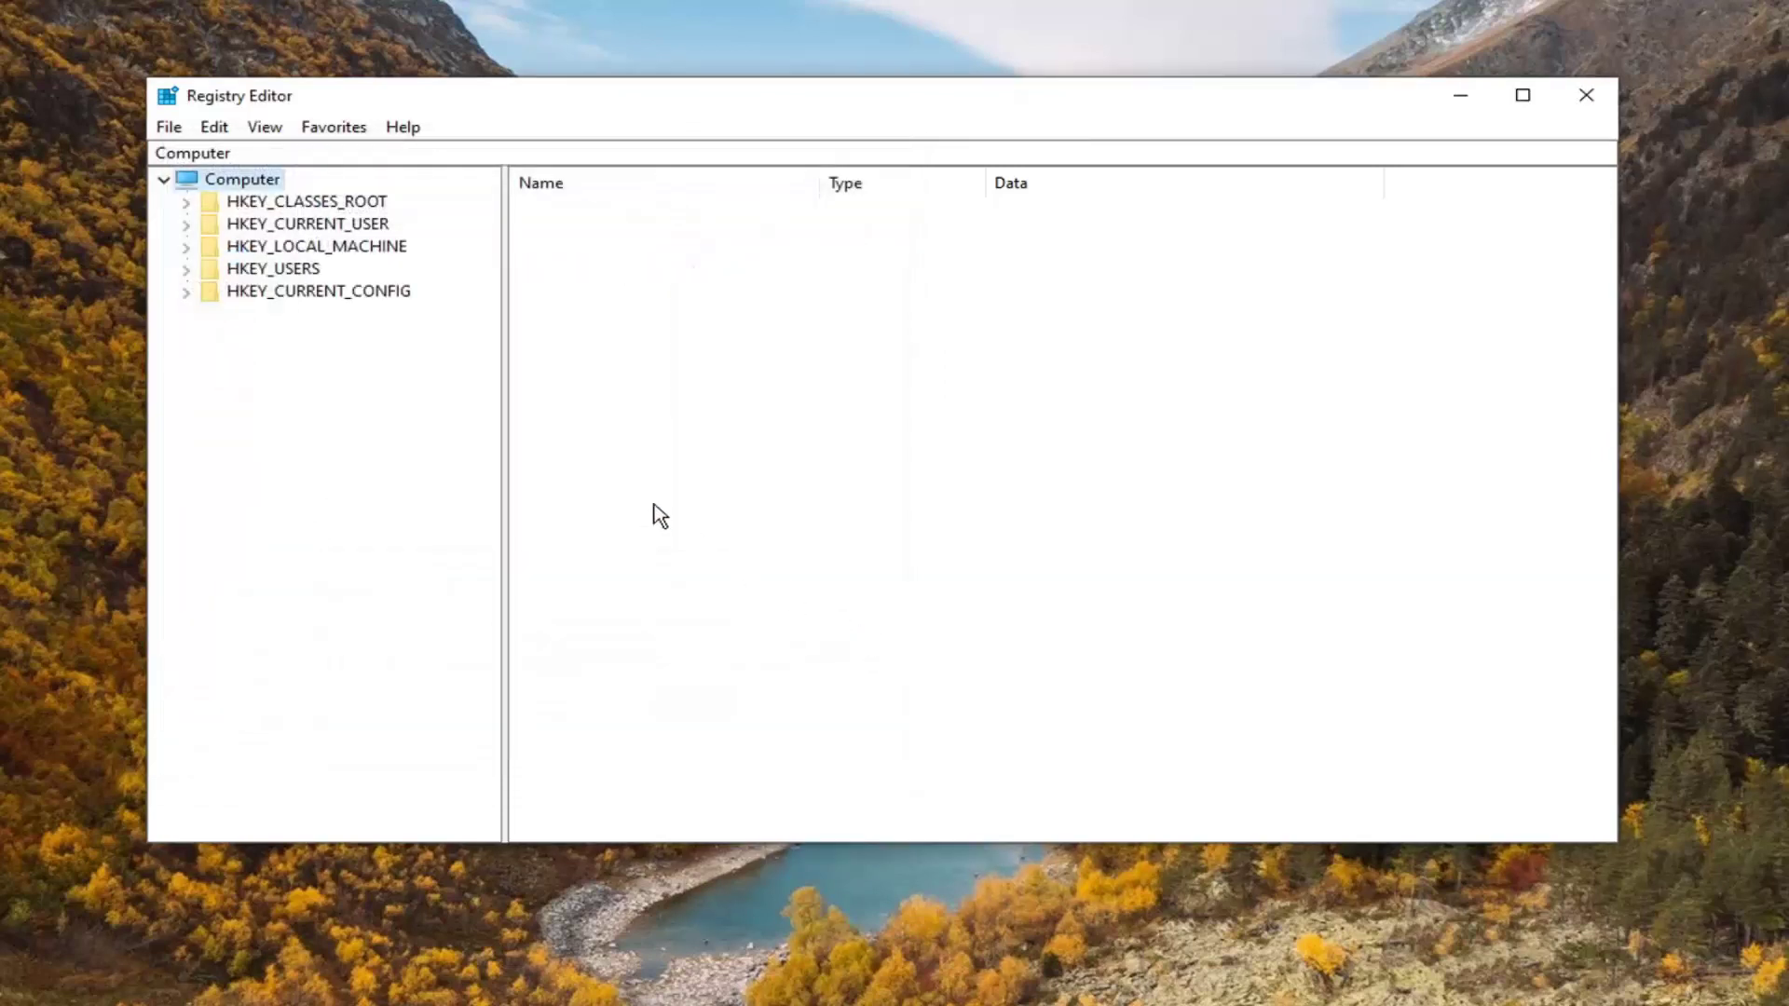
Open the registry Import dialog and cancel it without importing anything.
left_click(171, 127)
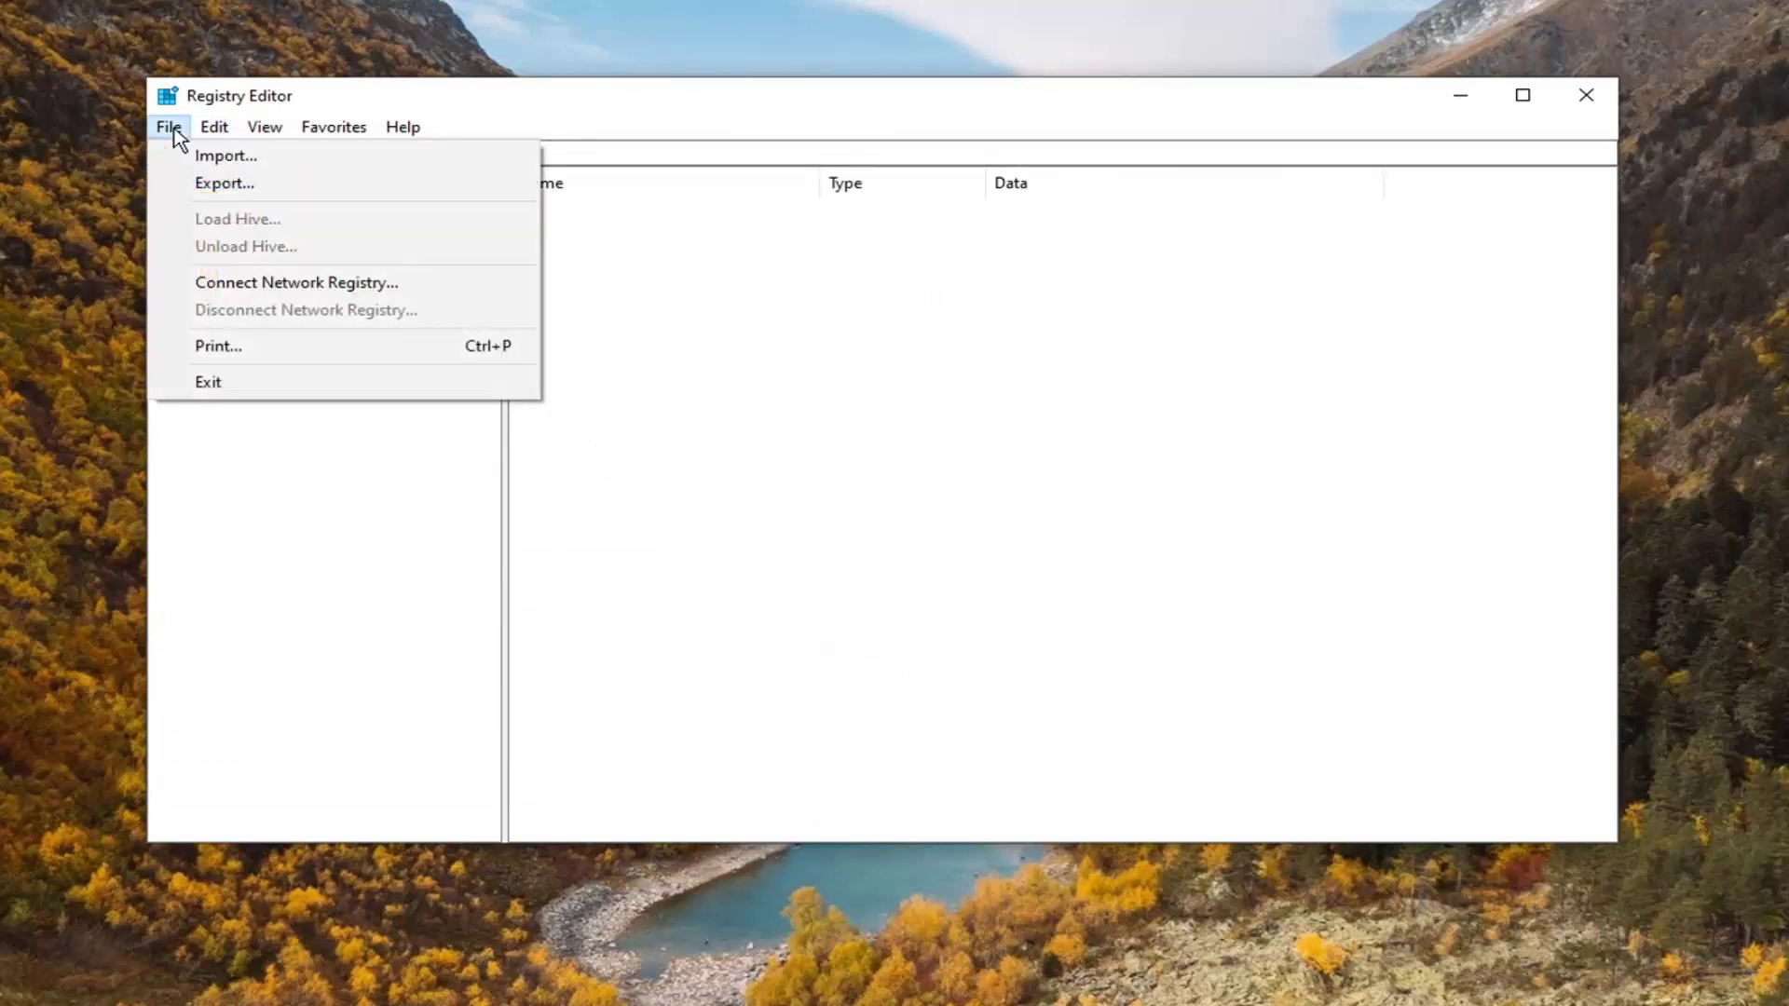
left_click(200, 152)
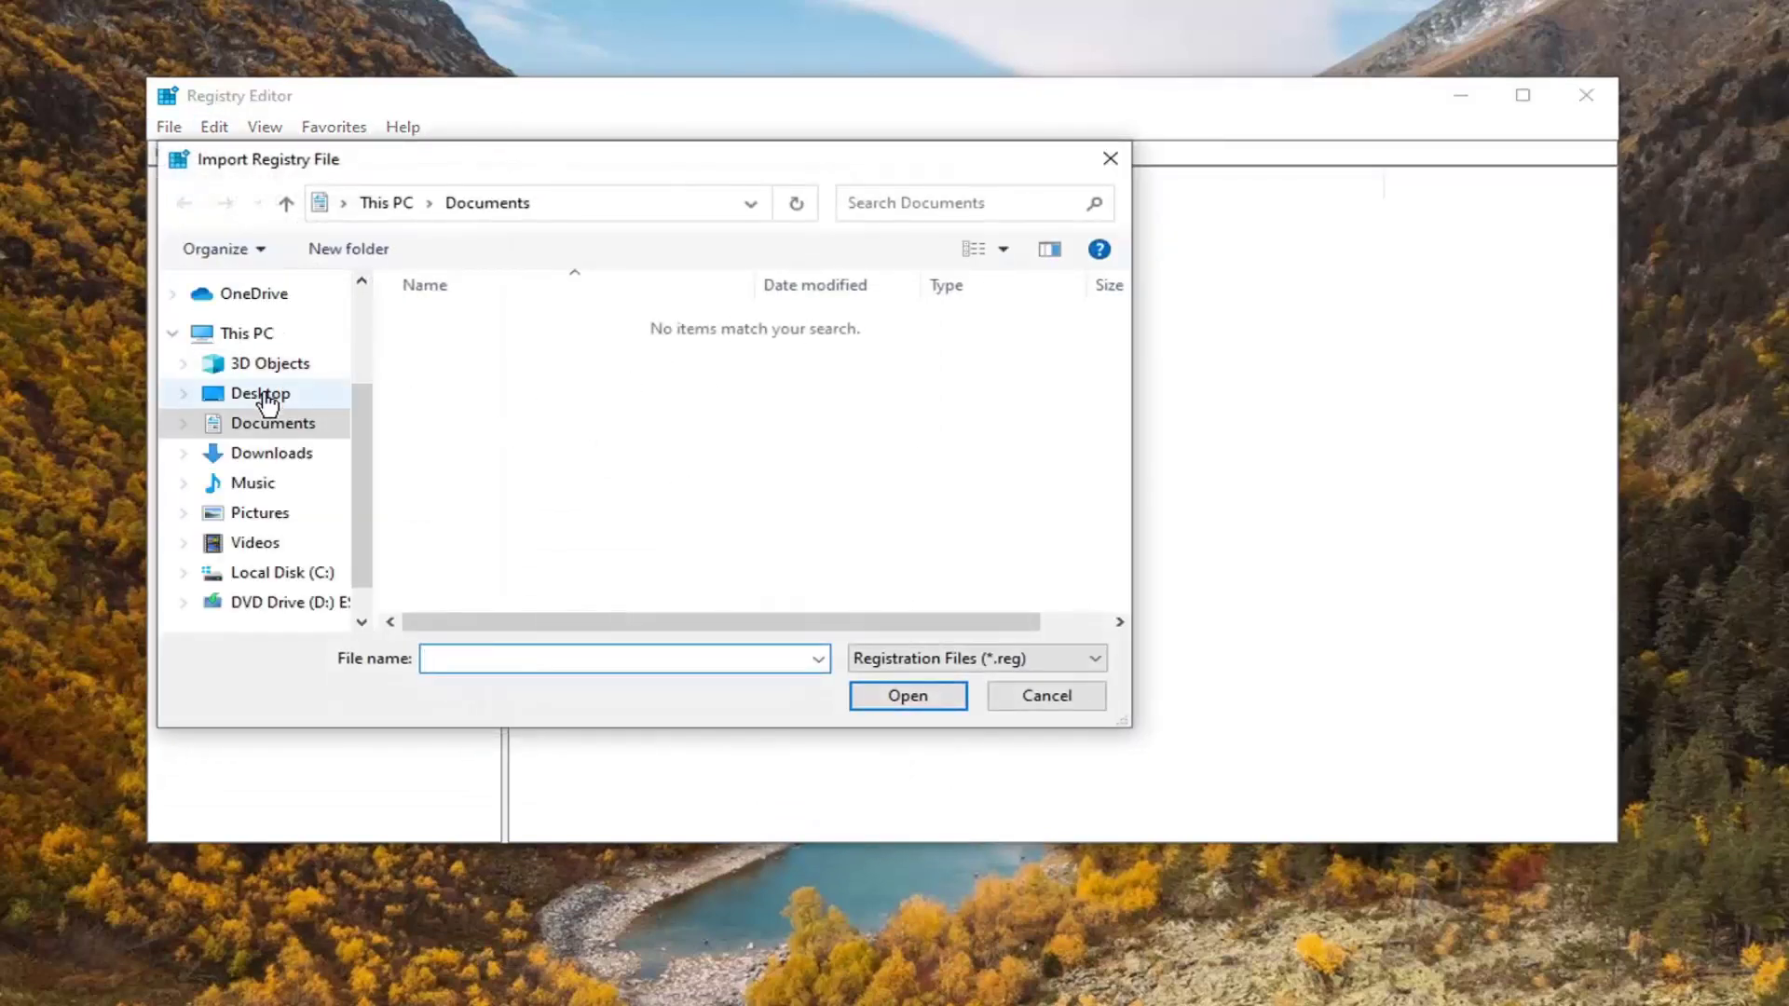
left_click(1080, 693)
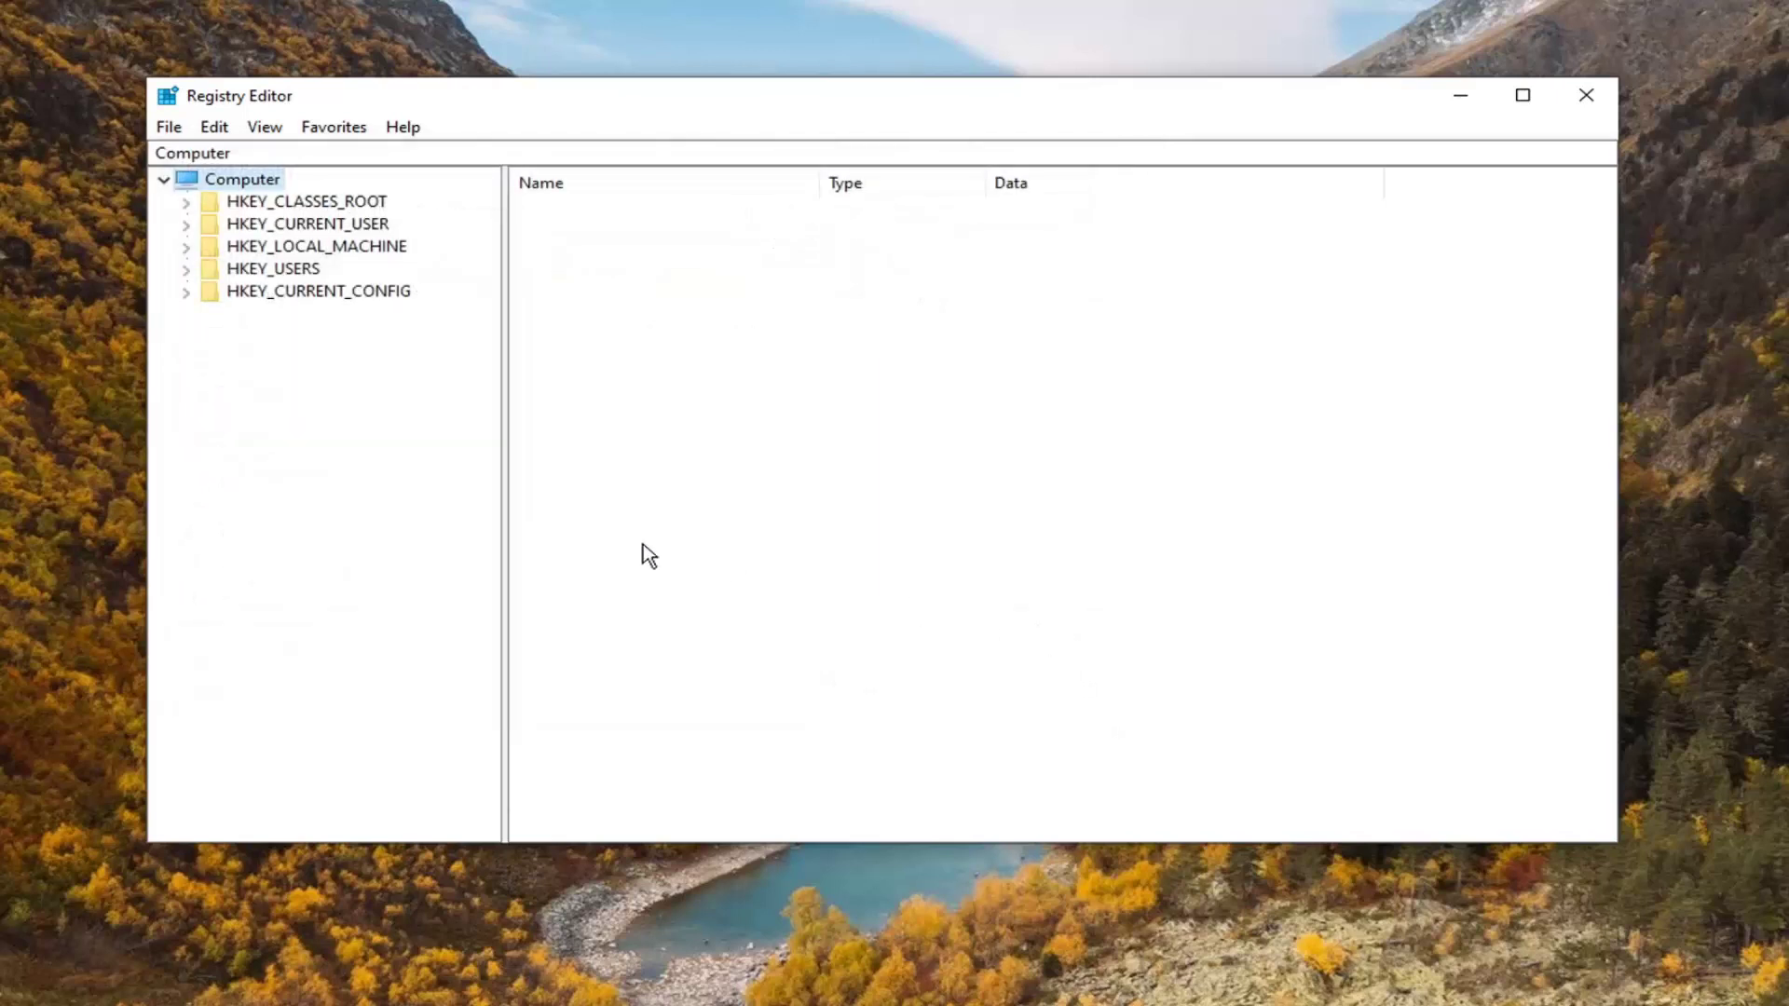
Expand HKEY_LOCAL_MACHINE > SOFTWARE > Policies > Microsoft and select Windows Defender to show DisableAntiSpyware.
left_click(317, 249)
double_click(322, 248)
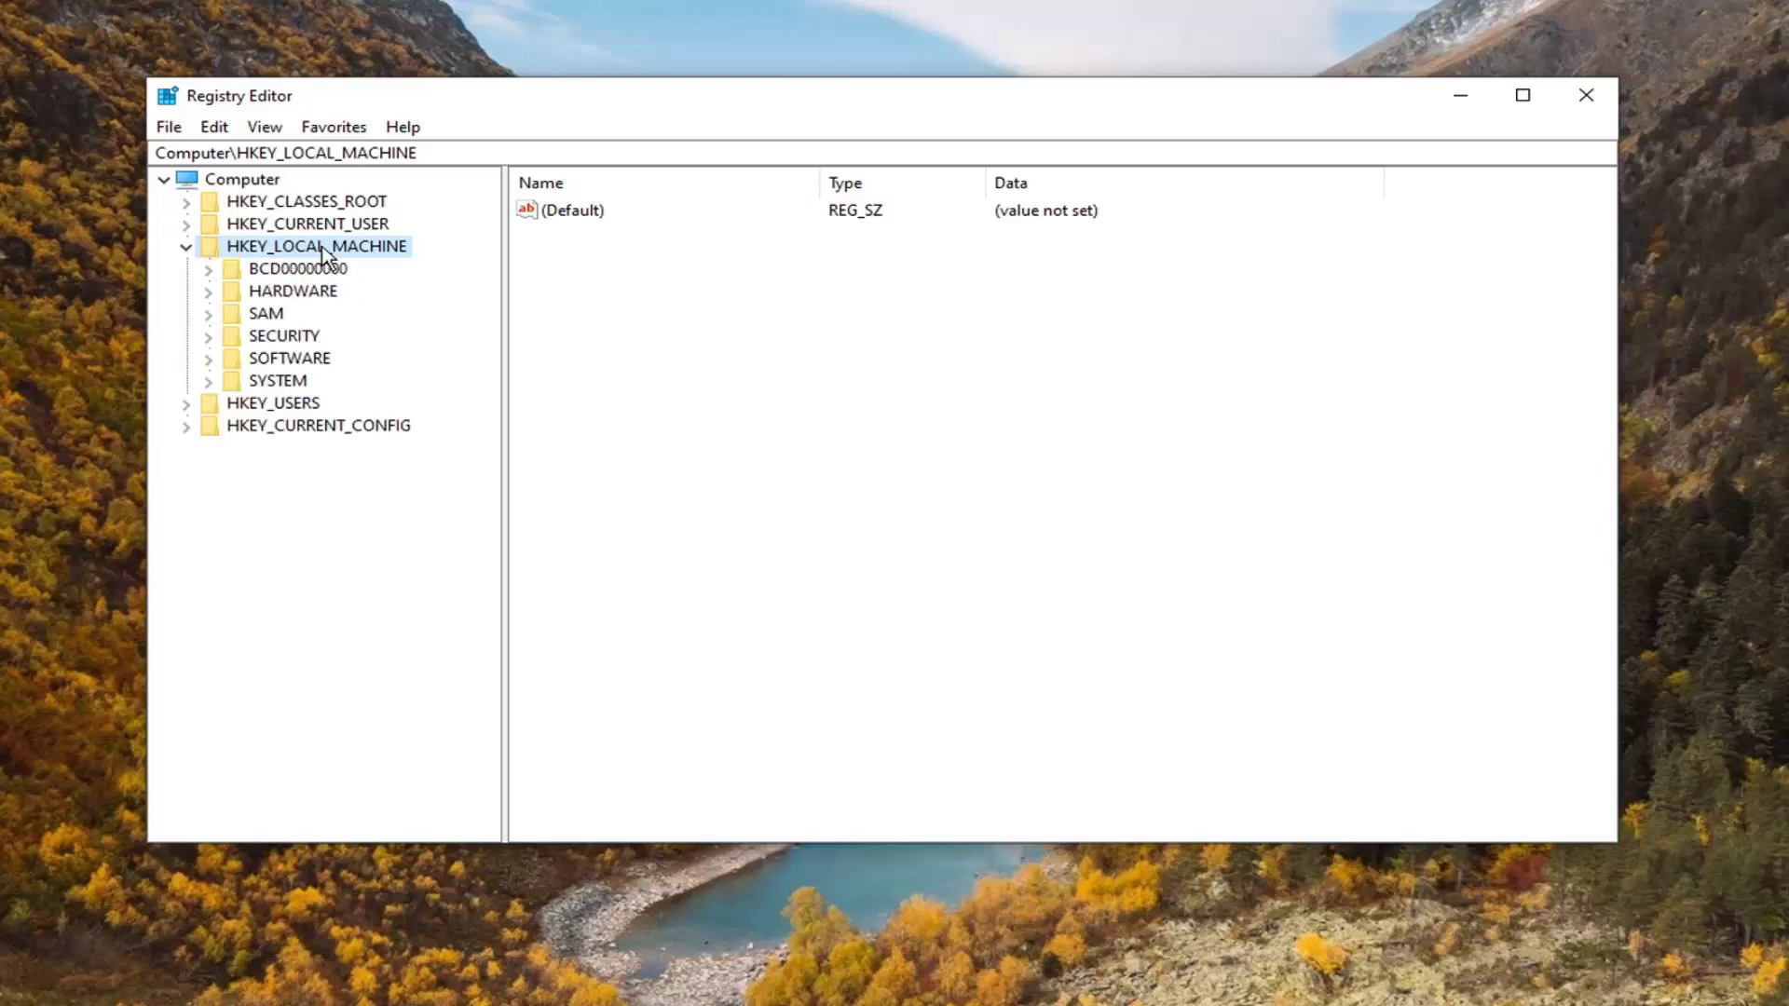
double_click(290, 360)
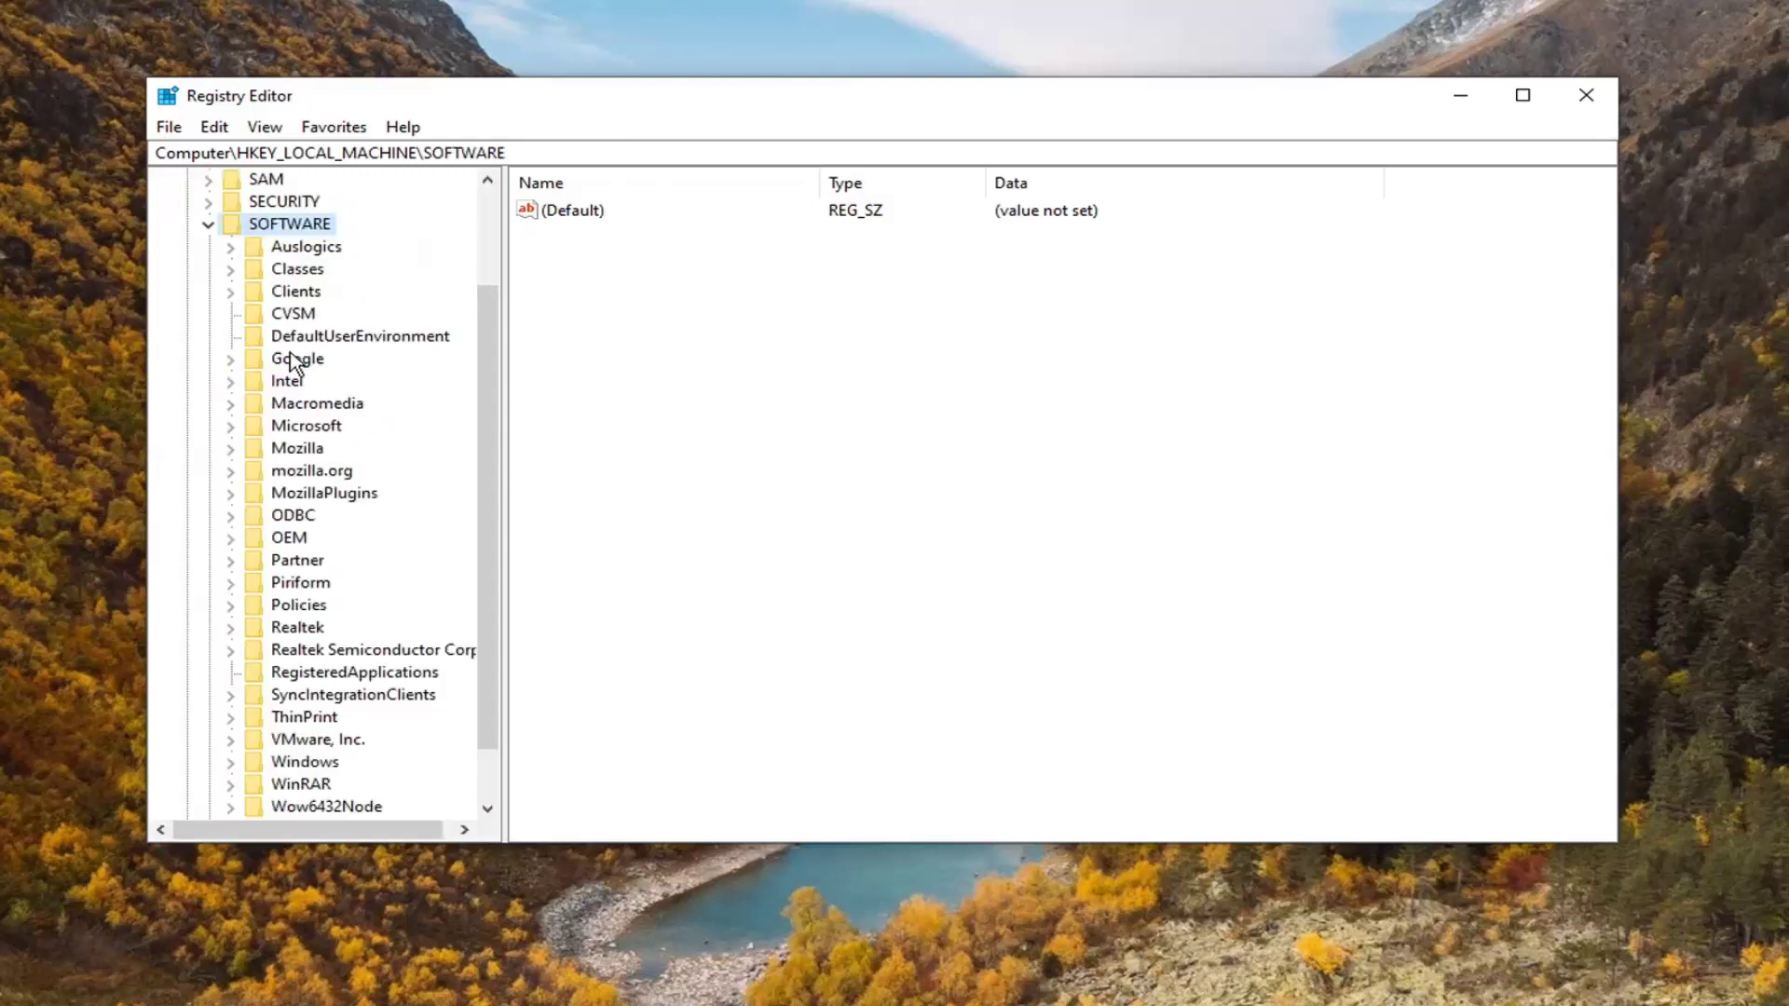
scroll(293, 468, "down", 1)
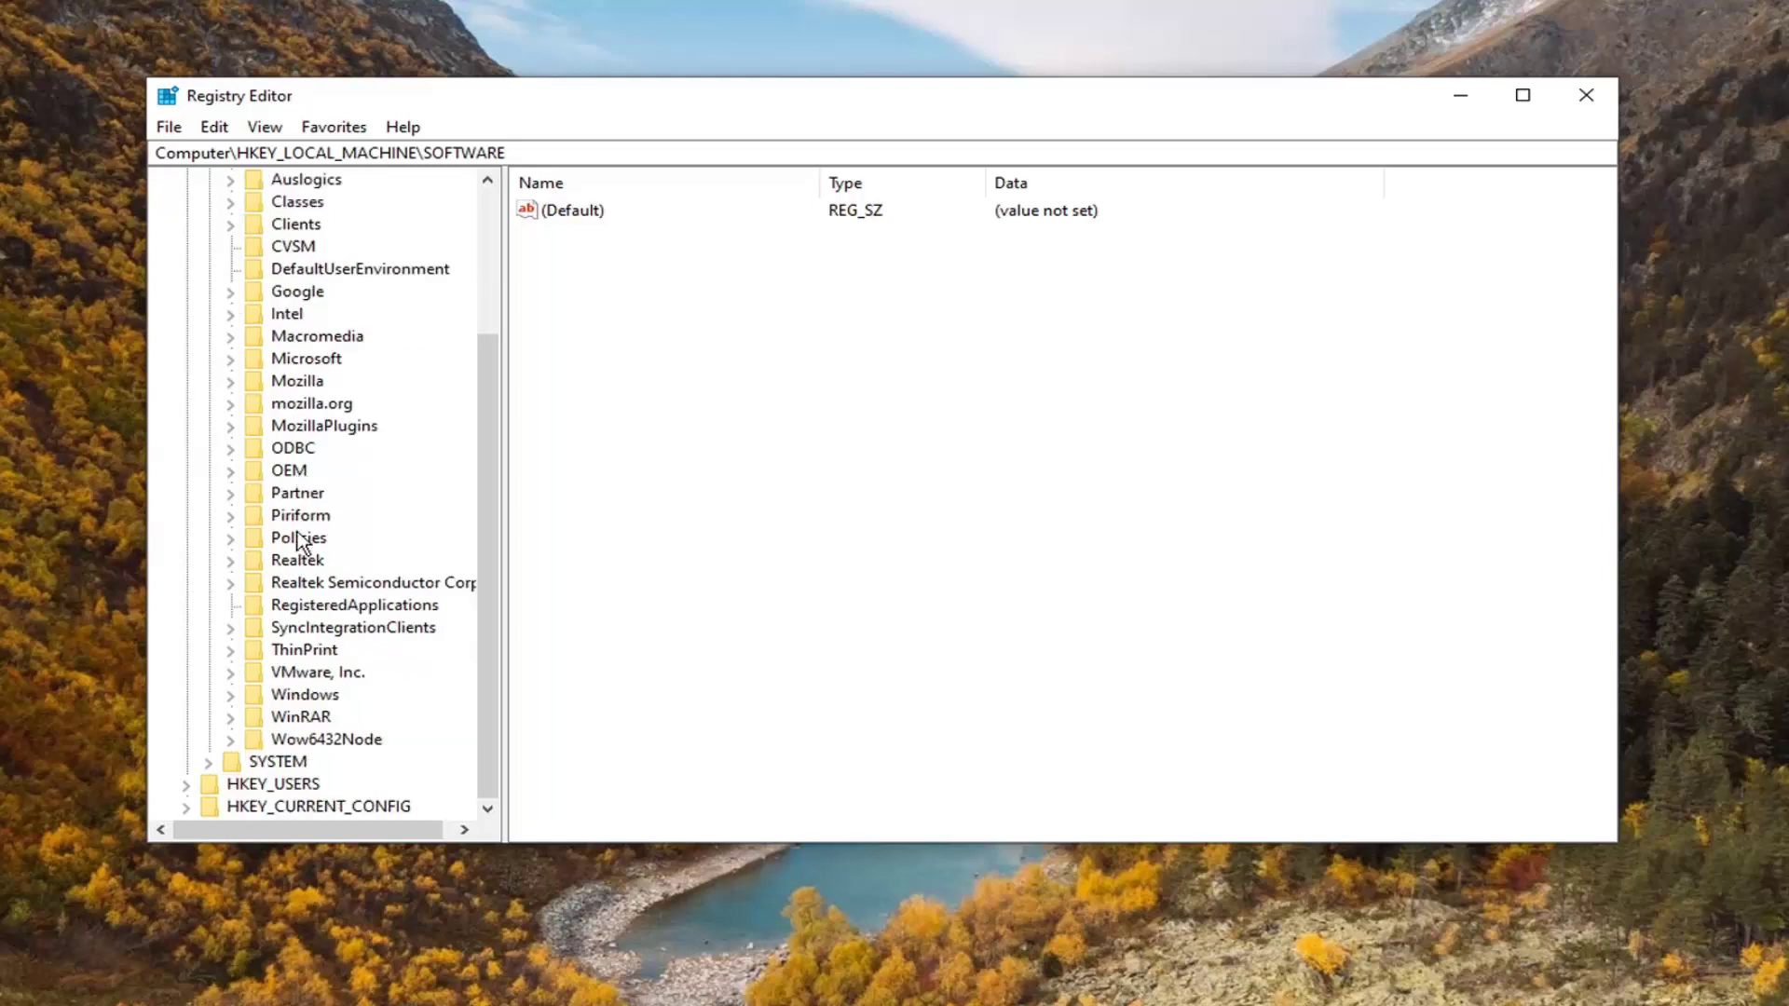
double_click(297, 539)
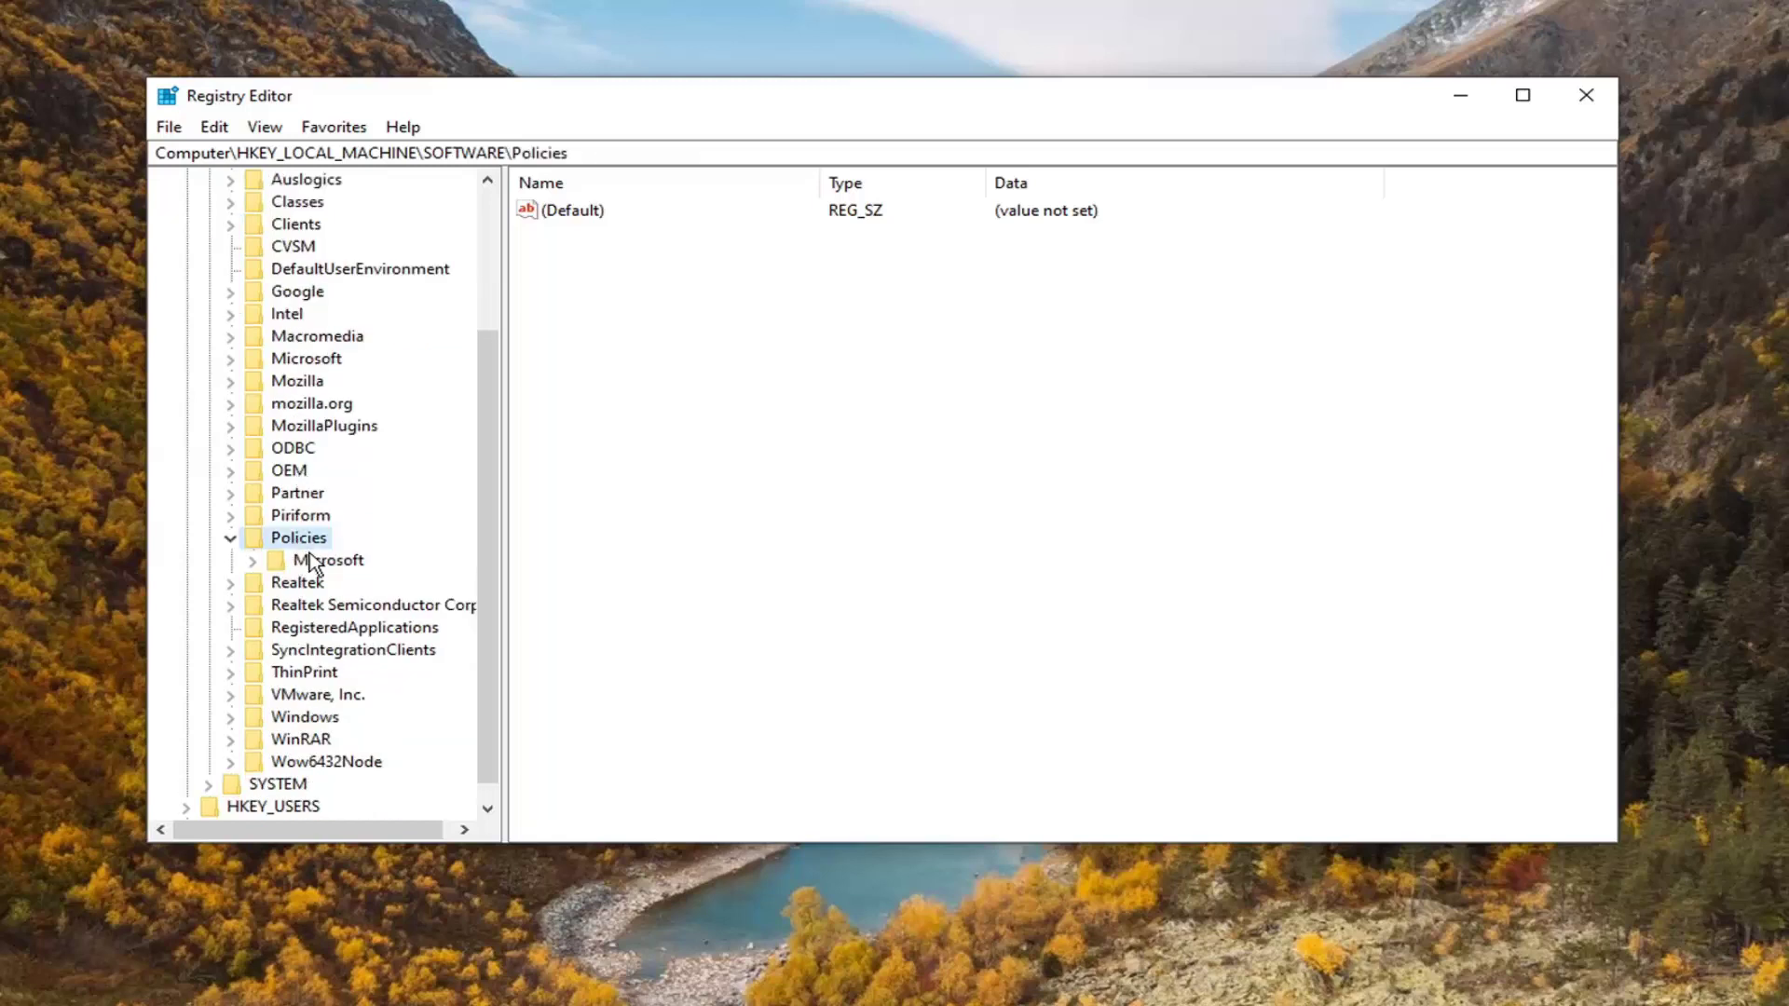
double_click(313, 562)
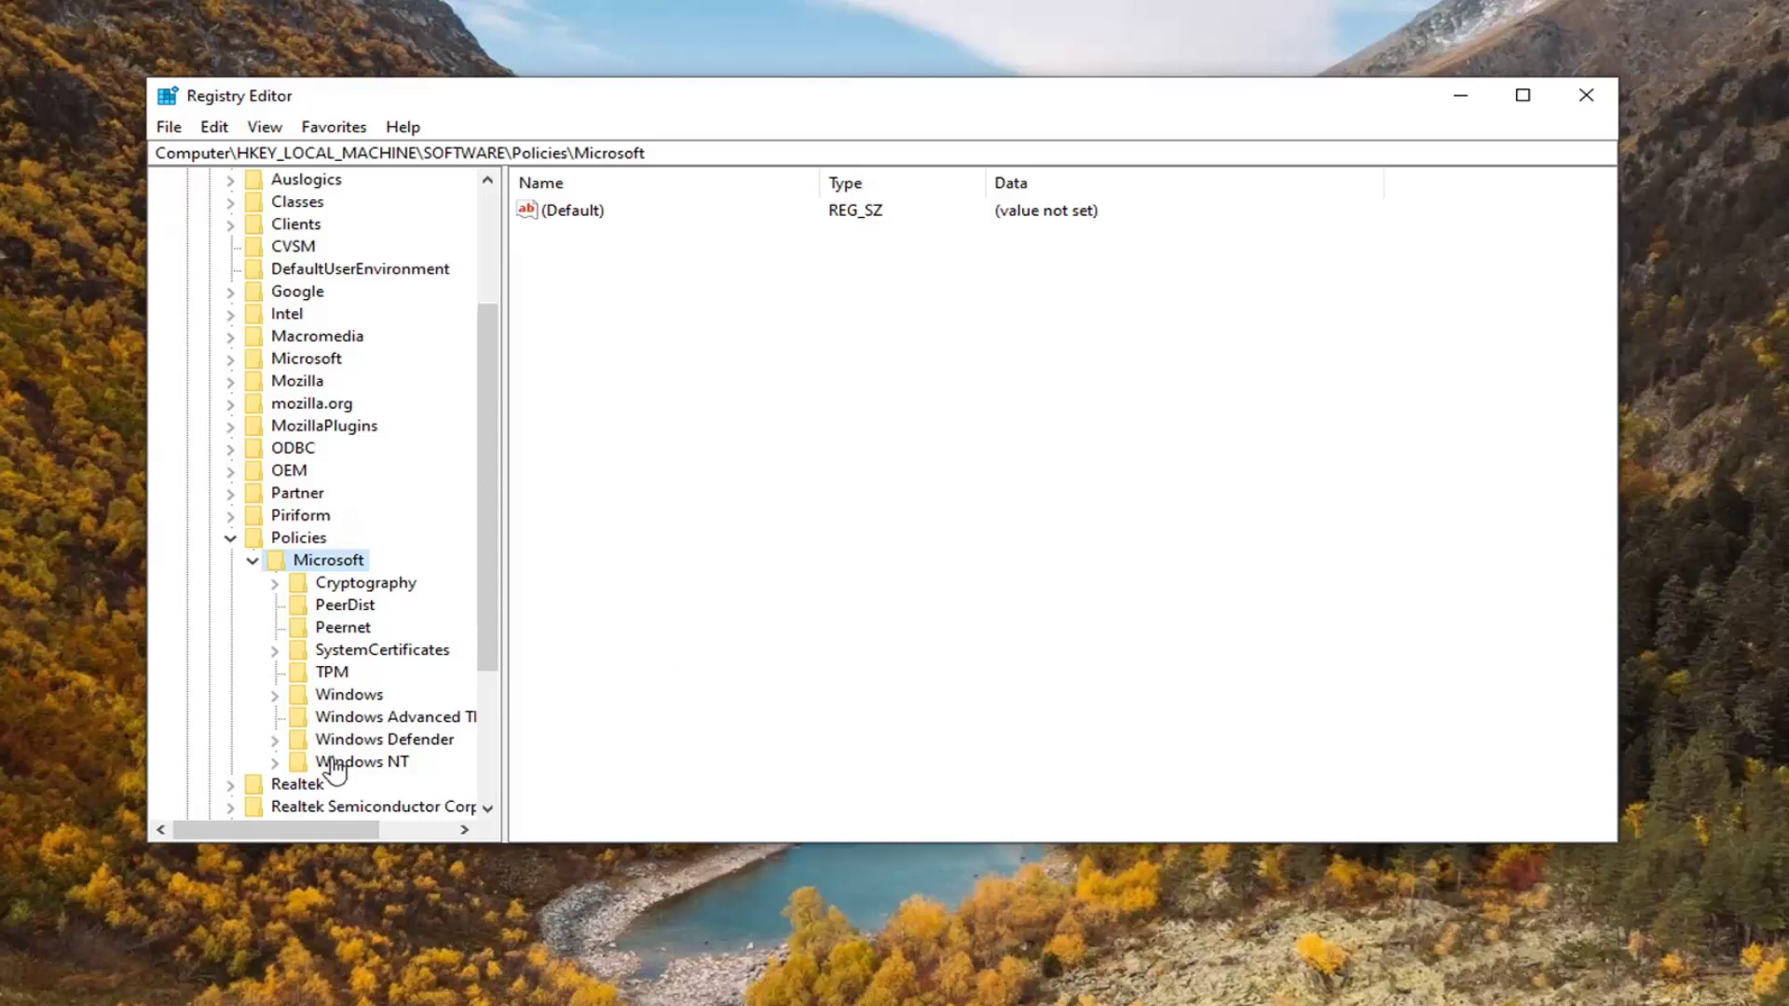
left_click(359, 741)
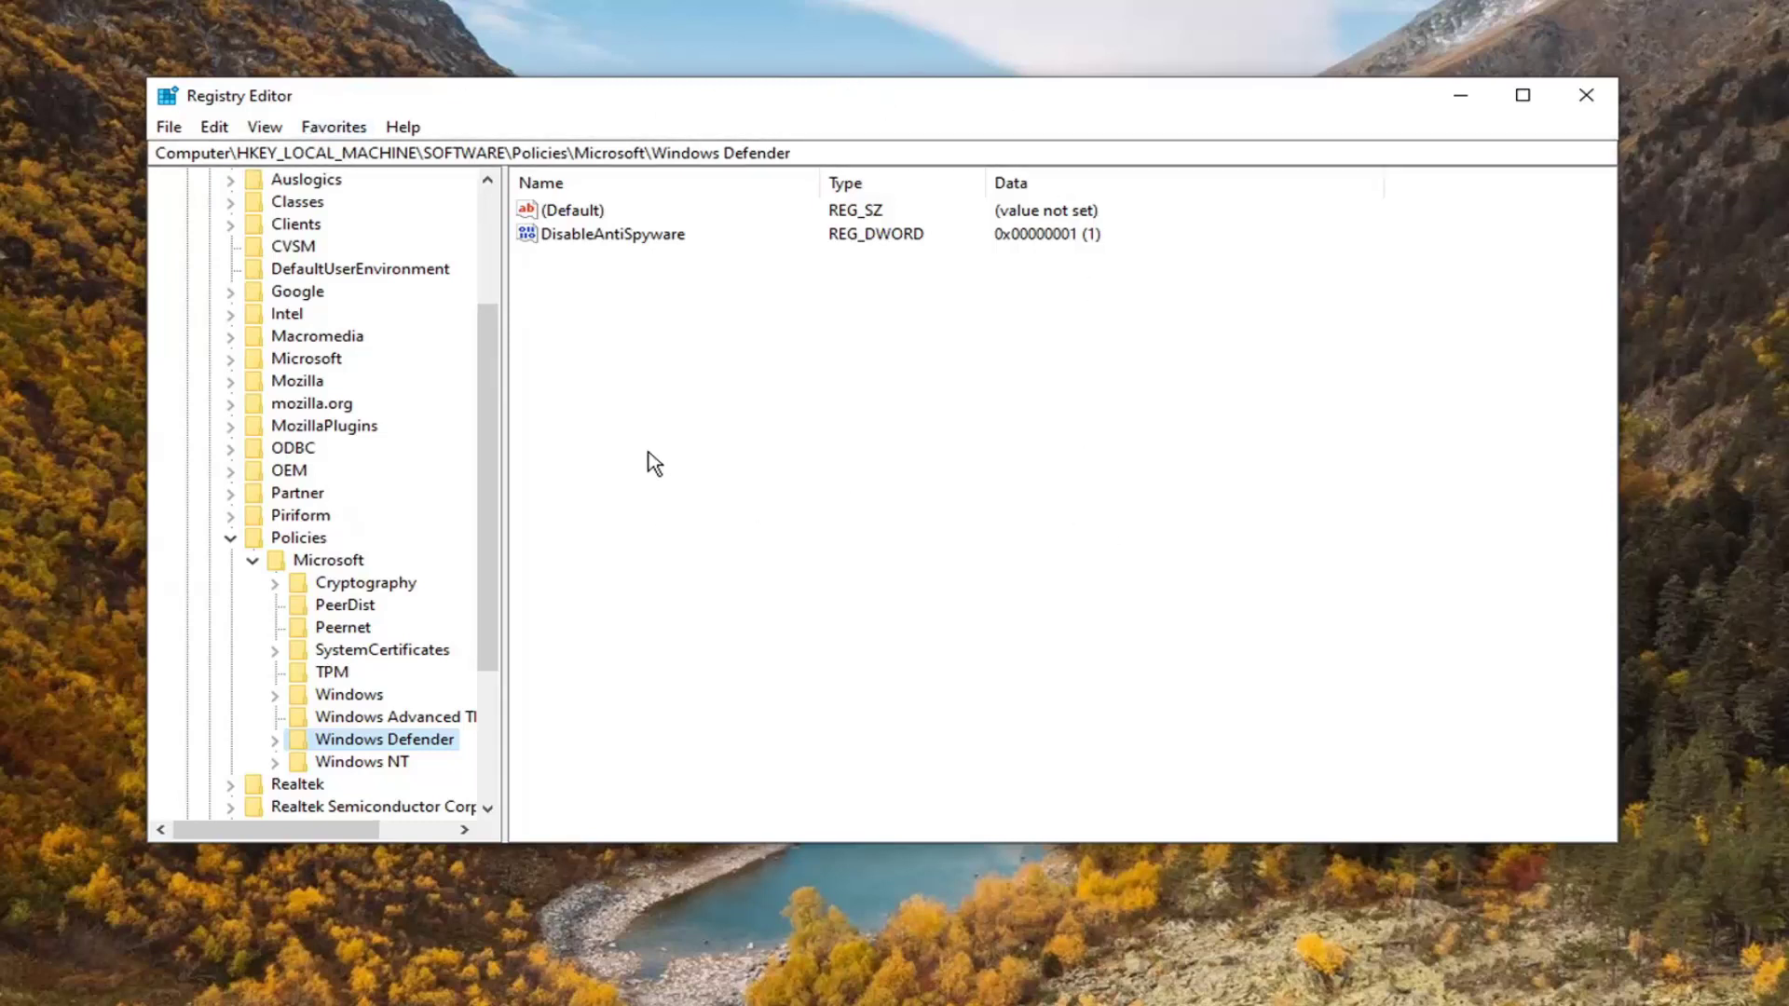
Create a new subkey under the Windows Defender key.
left_click(275, 739)
left_click(275, 738)
right_click(346, 748)
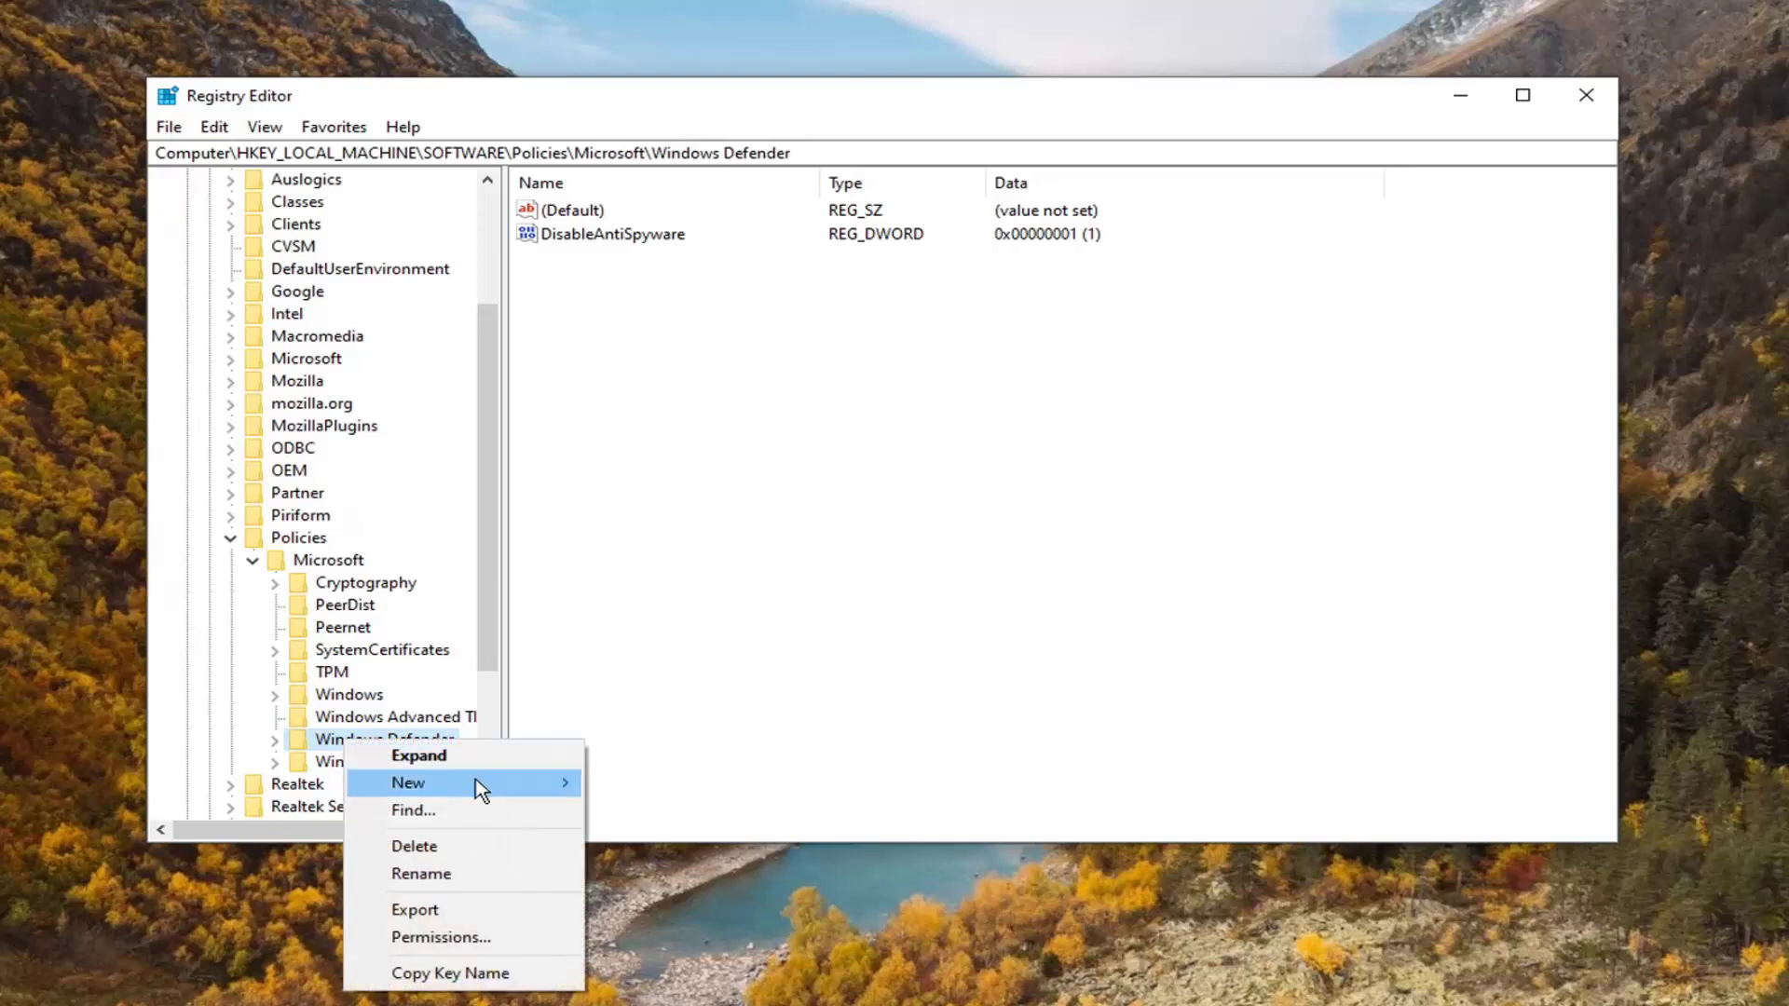
mouse_move(479, 786)
left_click(630, 785)
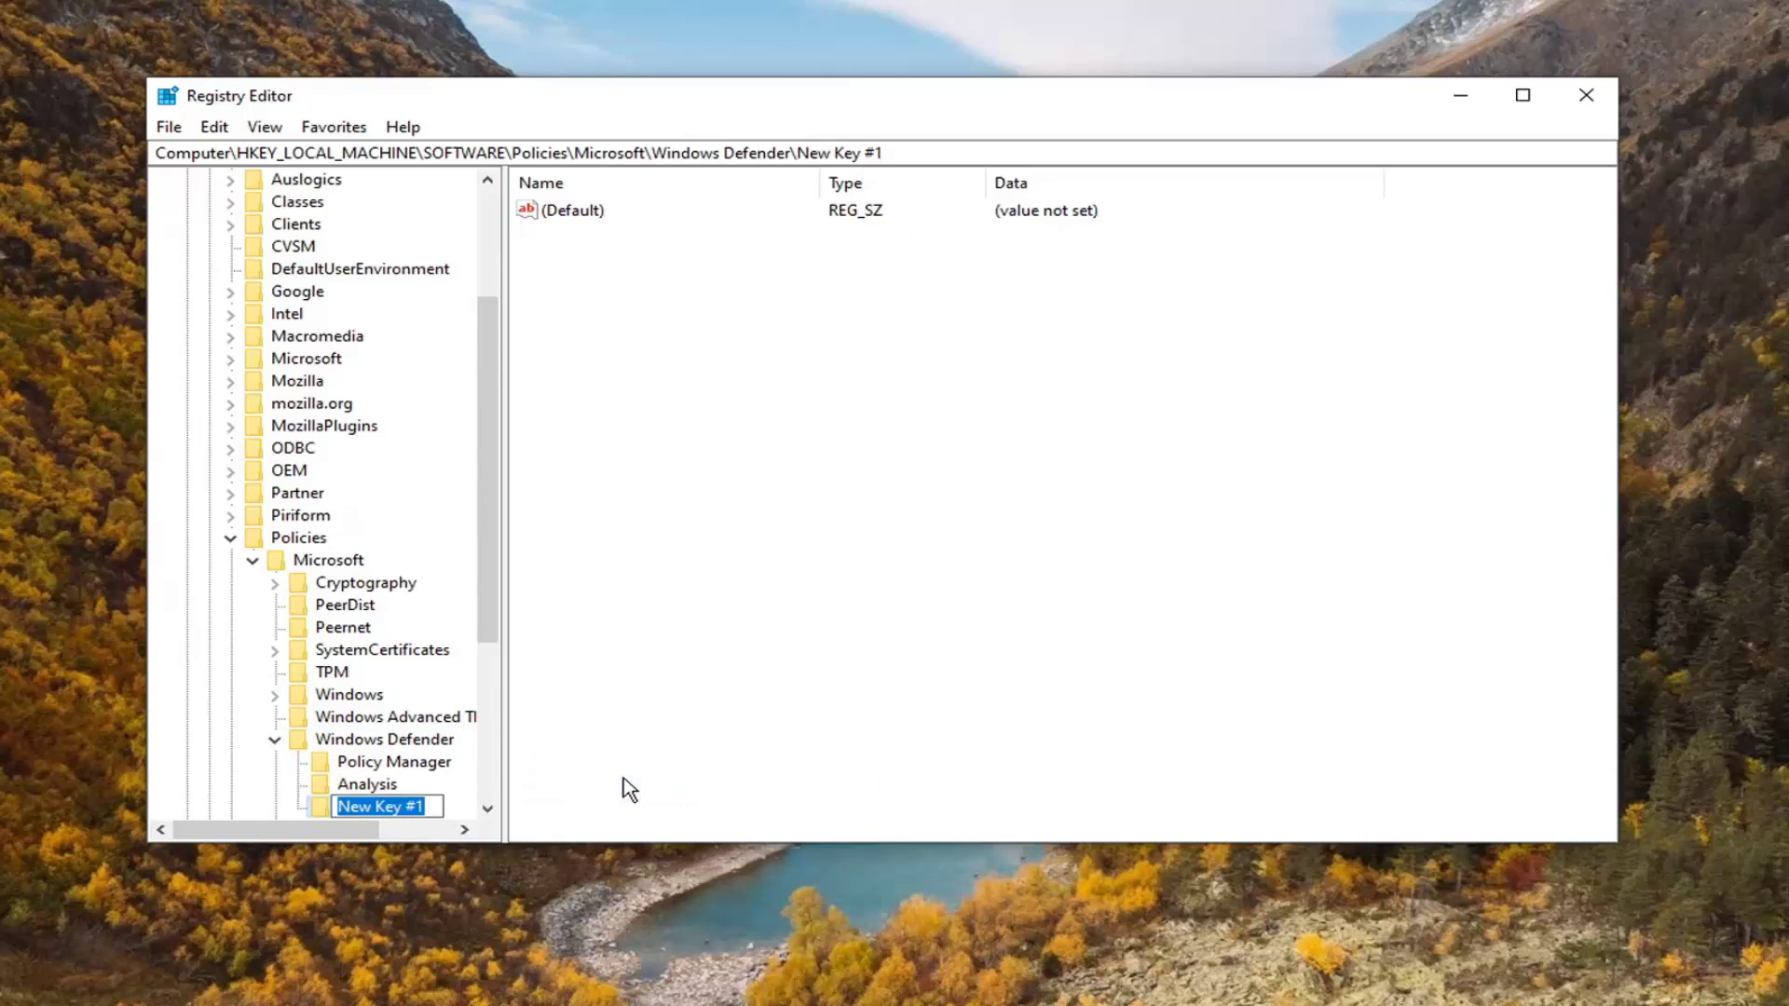
Add a second subkey under Windows Defender, keeping the default name New Key #2.
scroll(400, 689, "down", 2)
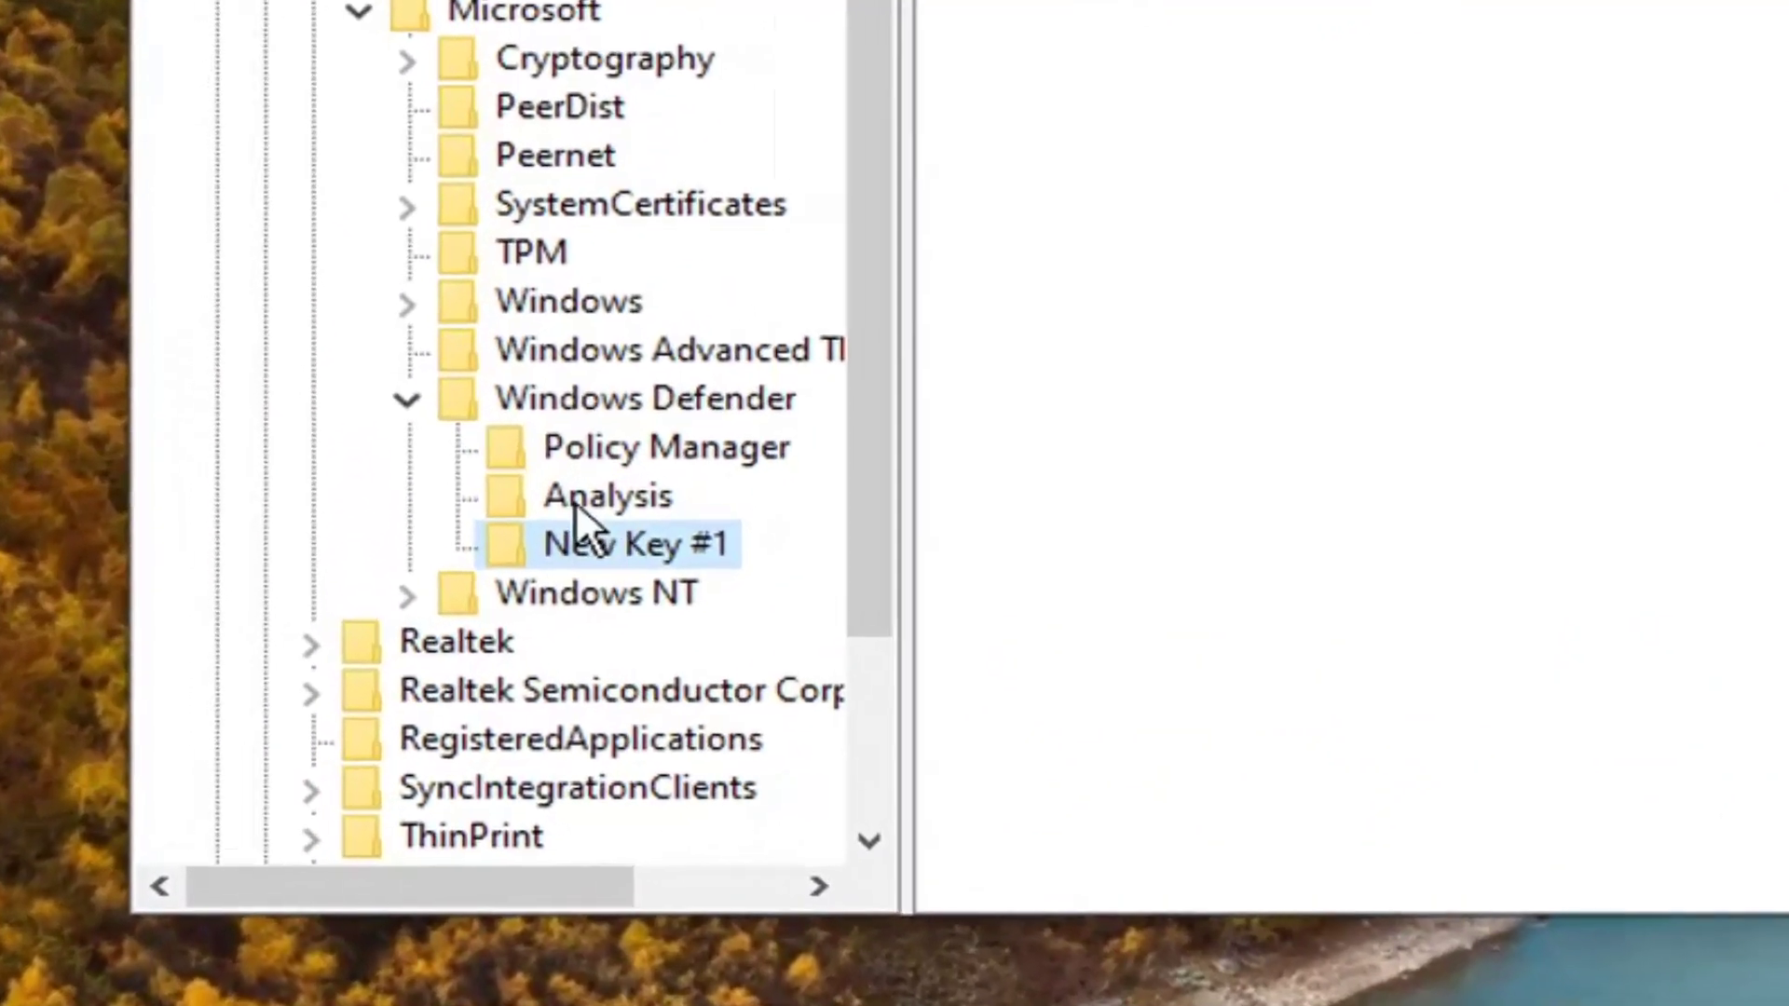
right_click(561, 378)
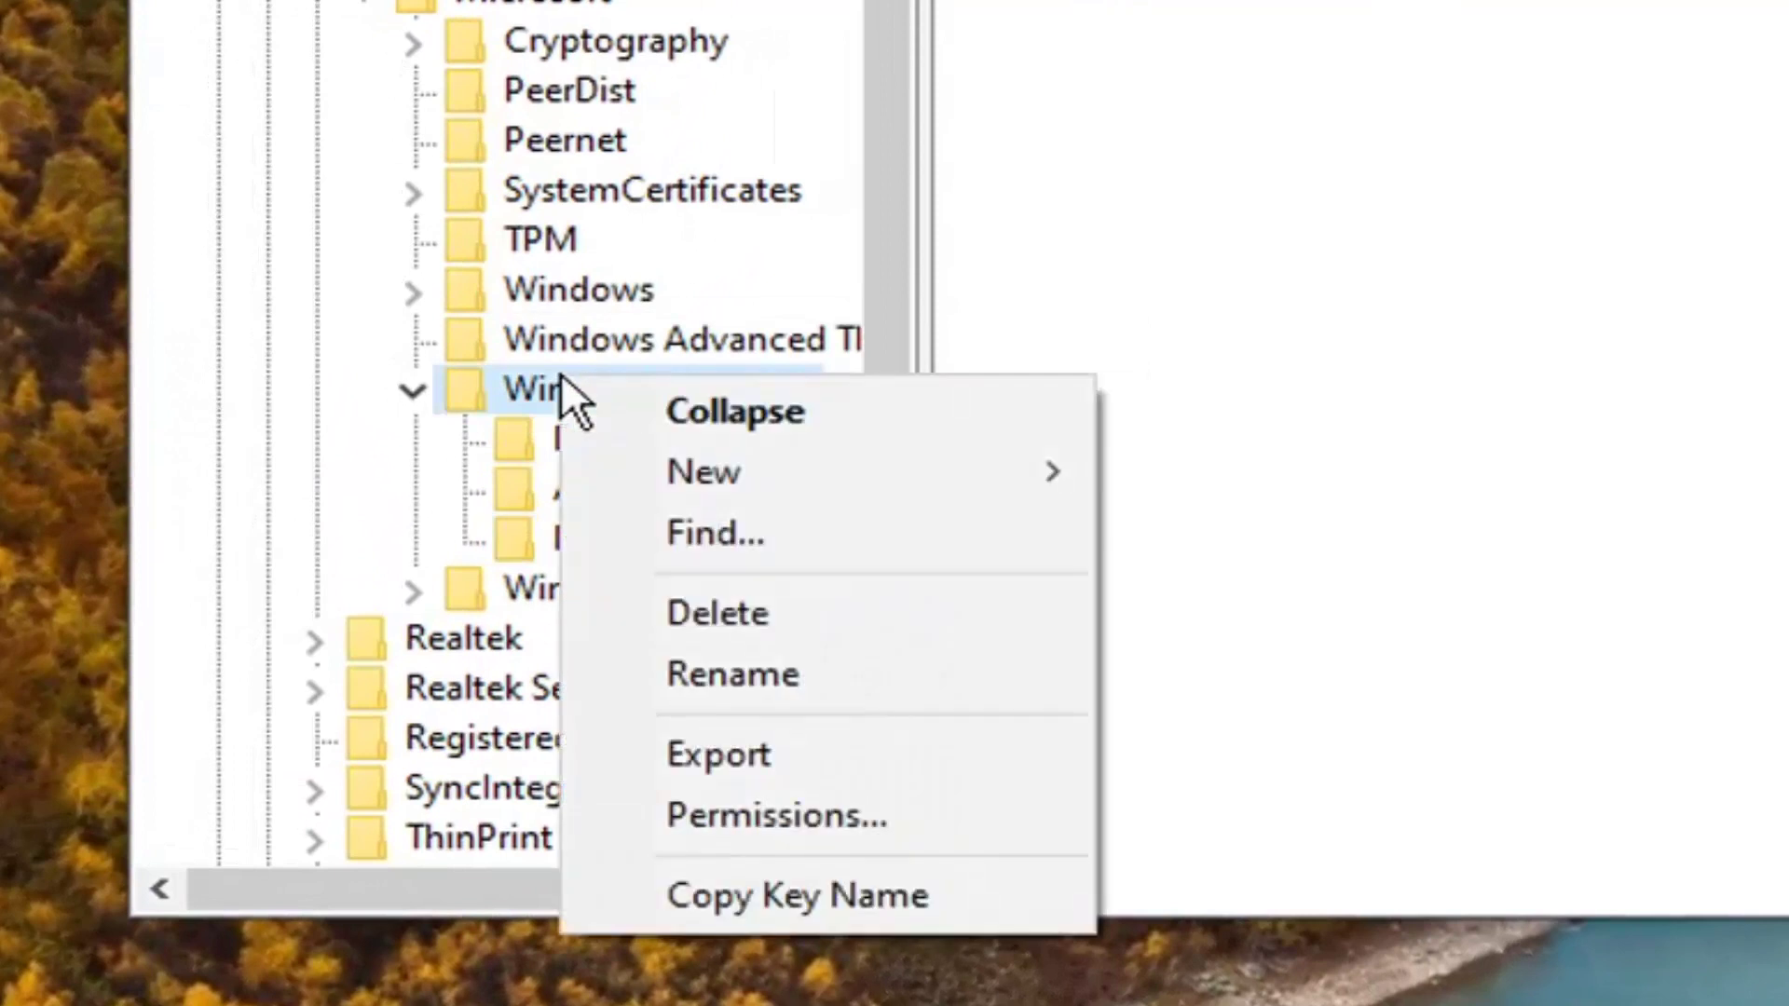
mouse_move(887, 467)
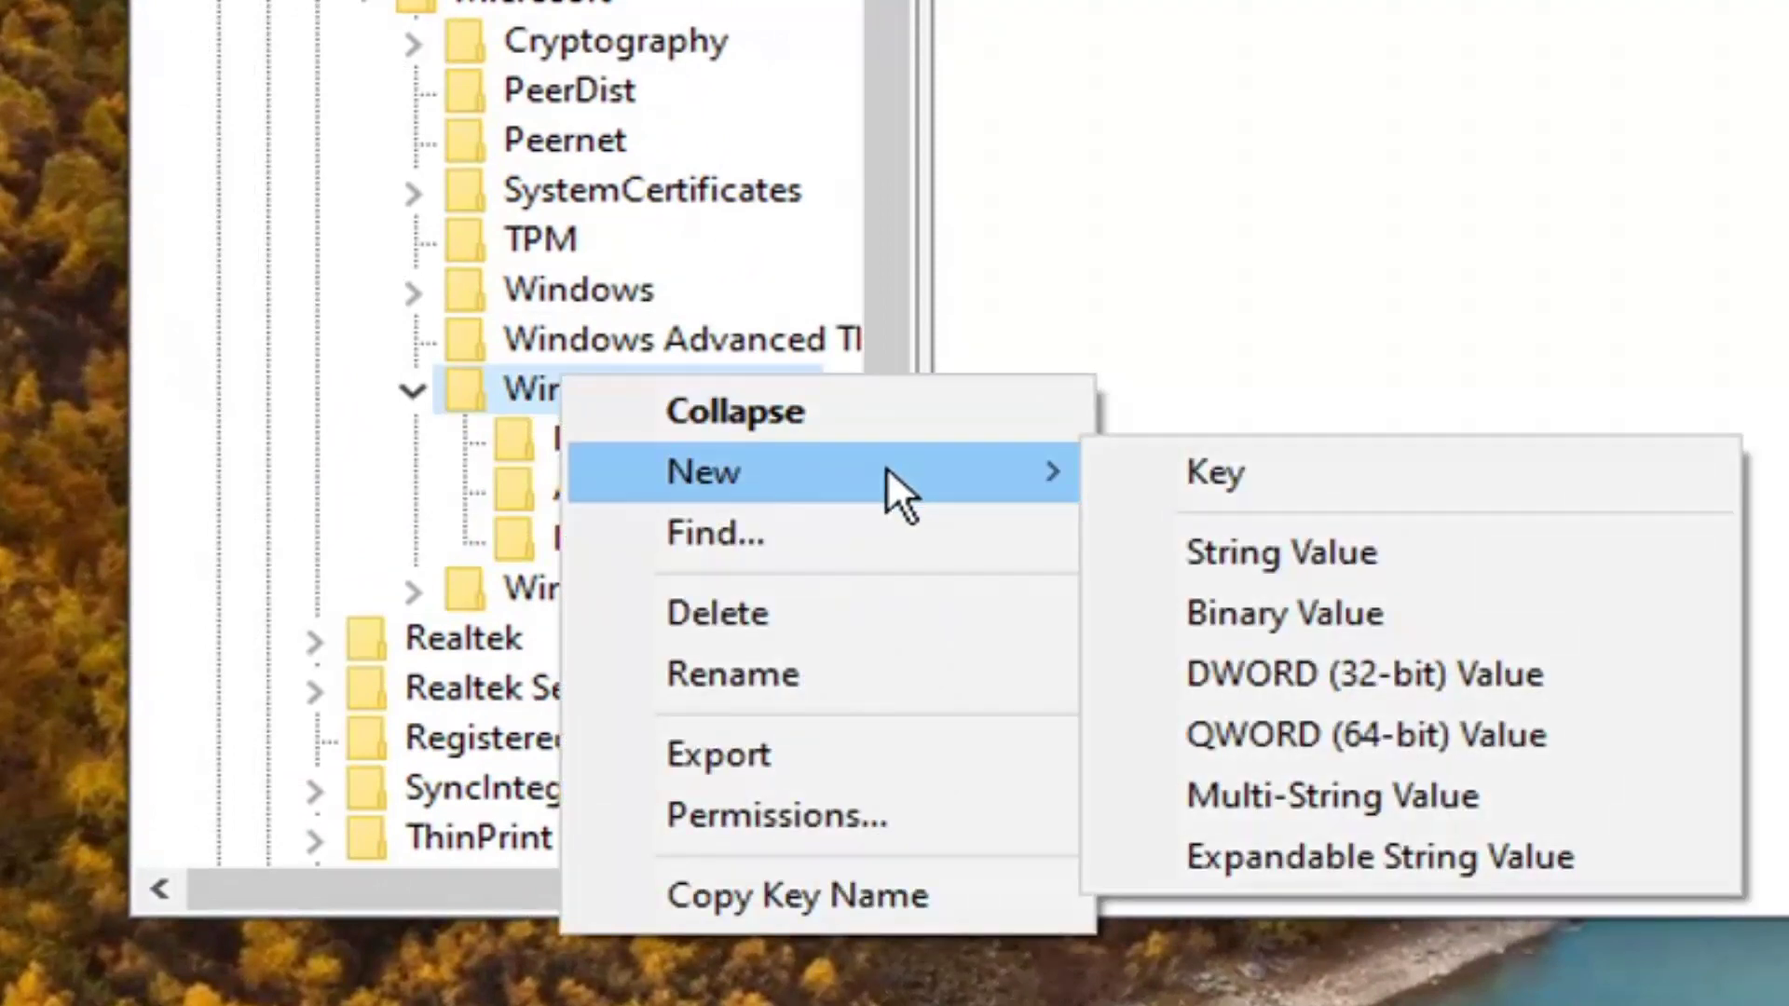
left_click(1306, 476)
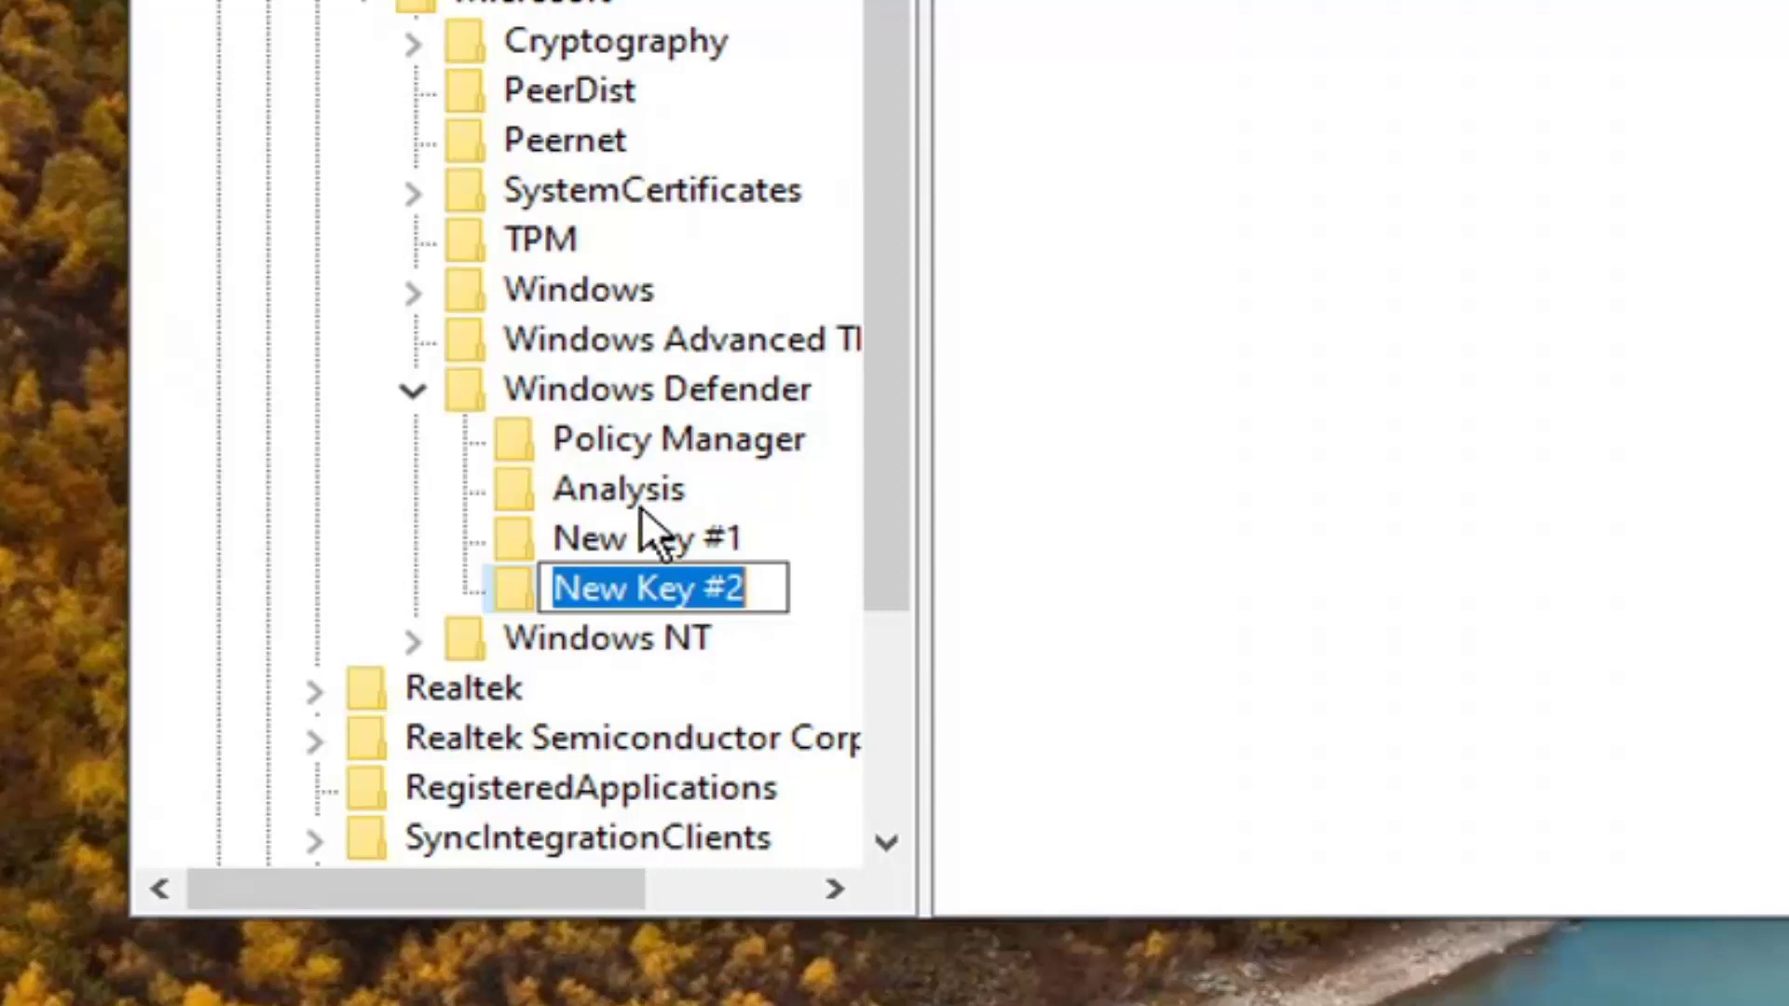
key("Return")
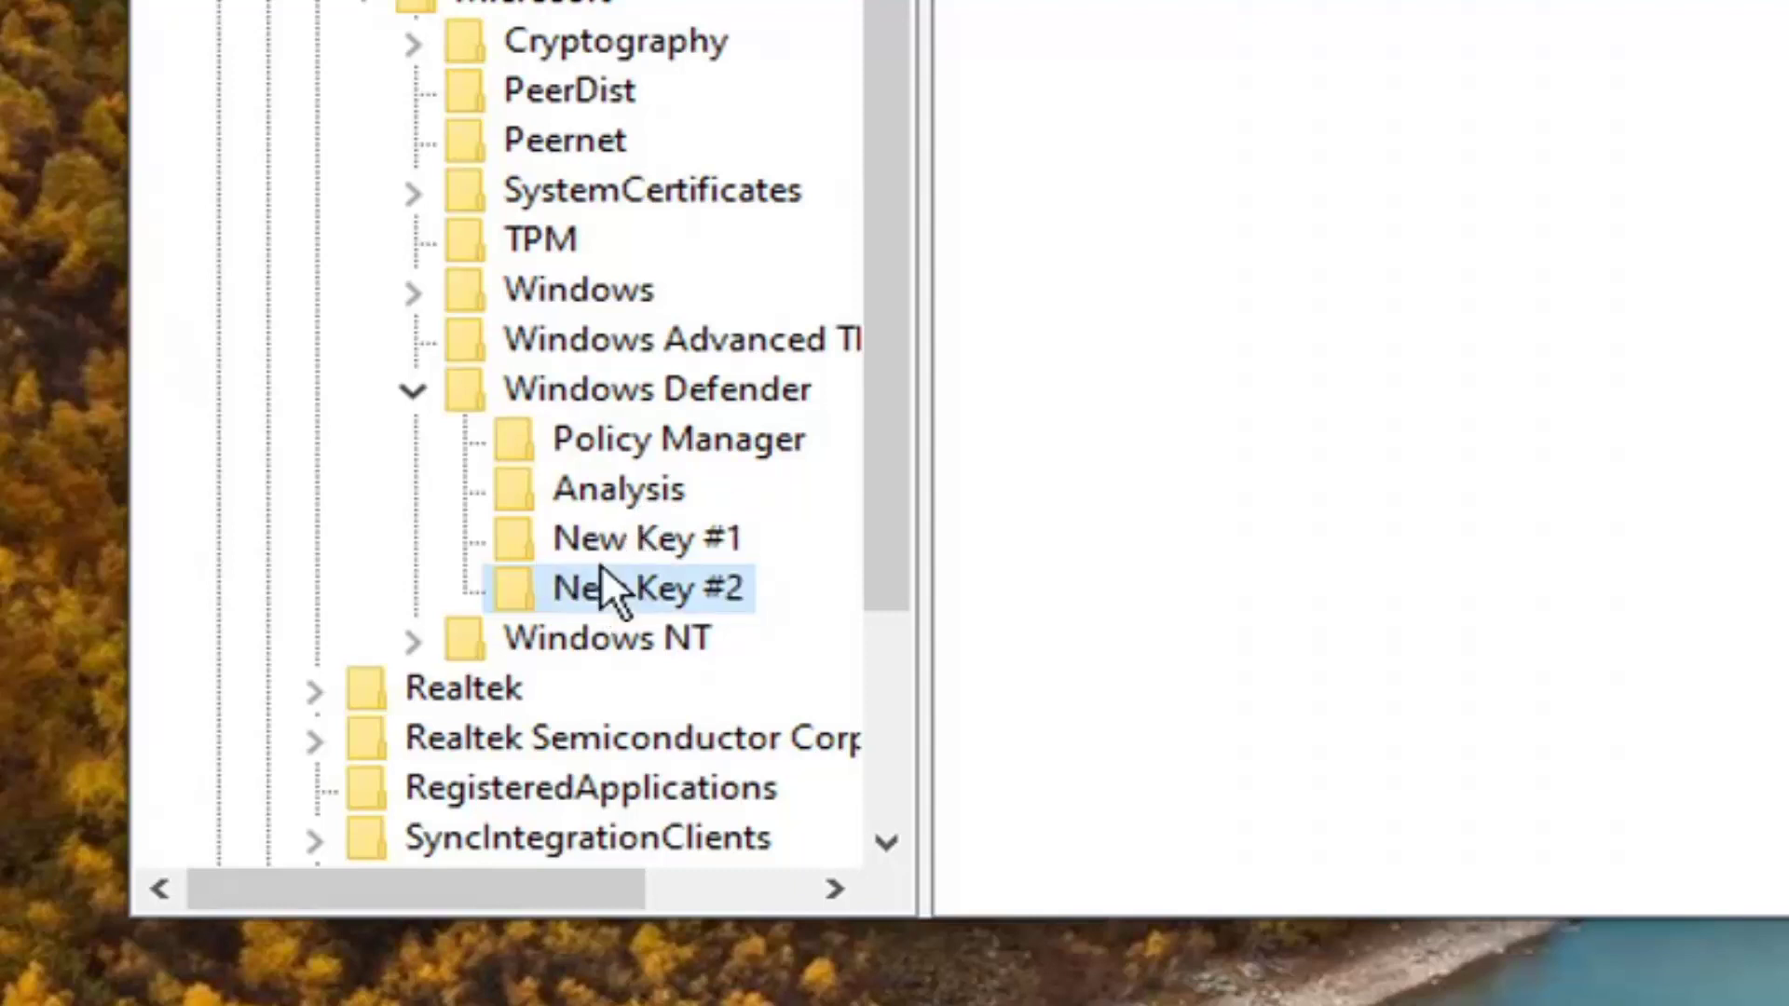
Delete the stray New Key #2 and New Key #1 subkeys, confirming each deletion.
key("Delete")
key("Return")
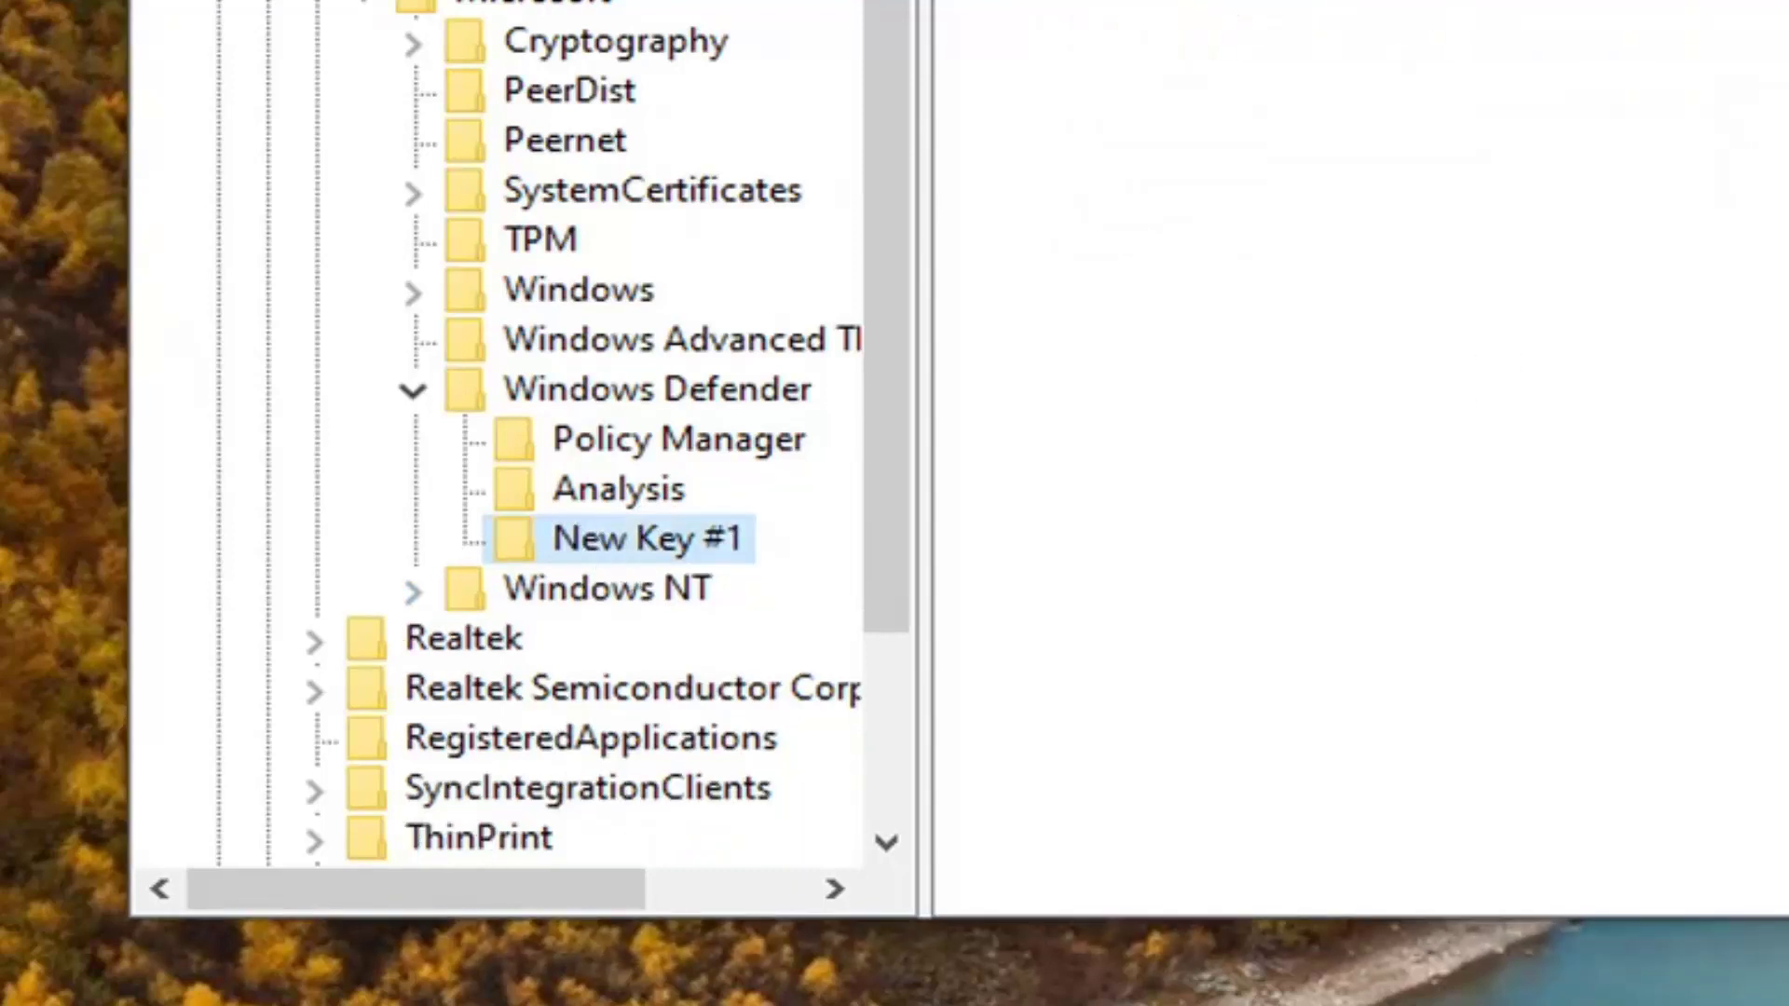
key("Delete")
key("Return")
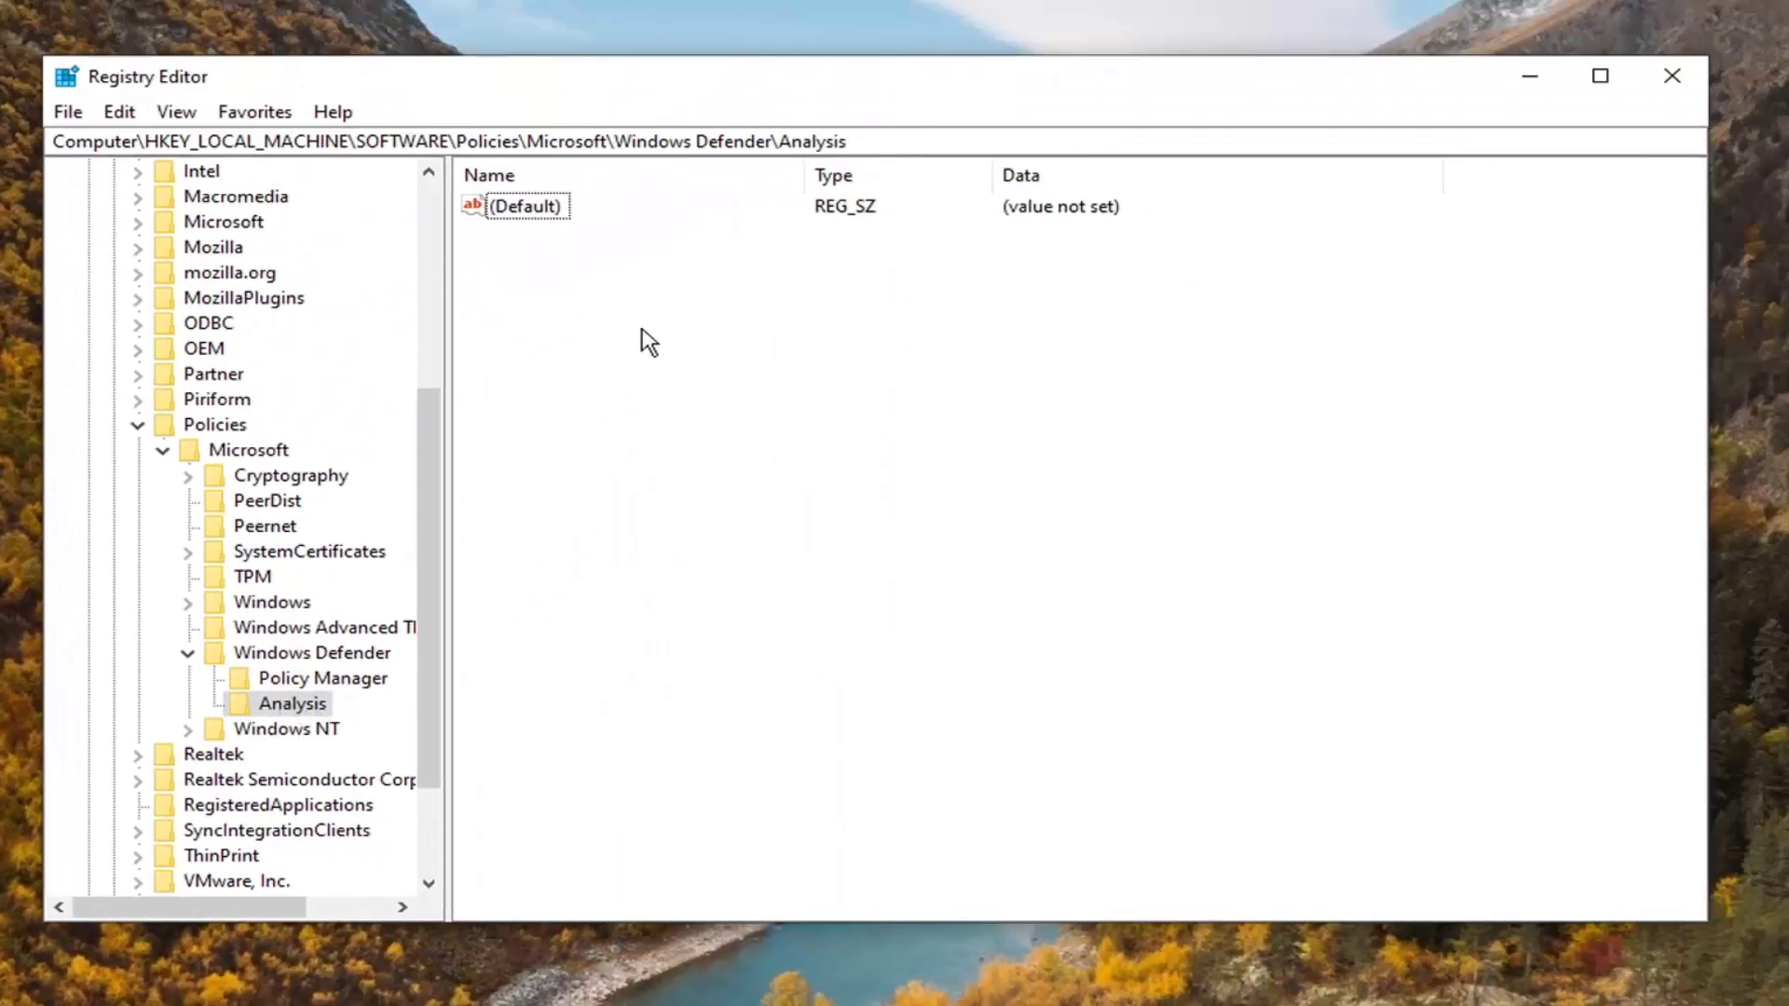
Add DWORD (32-bit) value New Value #1 (0x00000000) to the Analysis key.
right_click(558, 279)
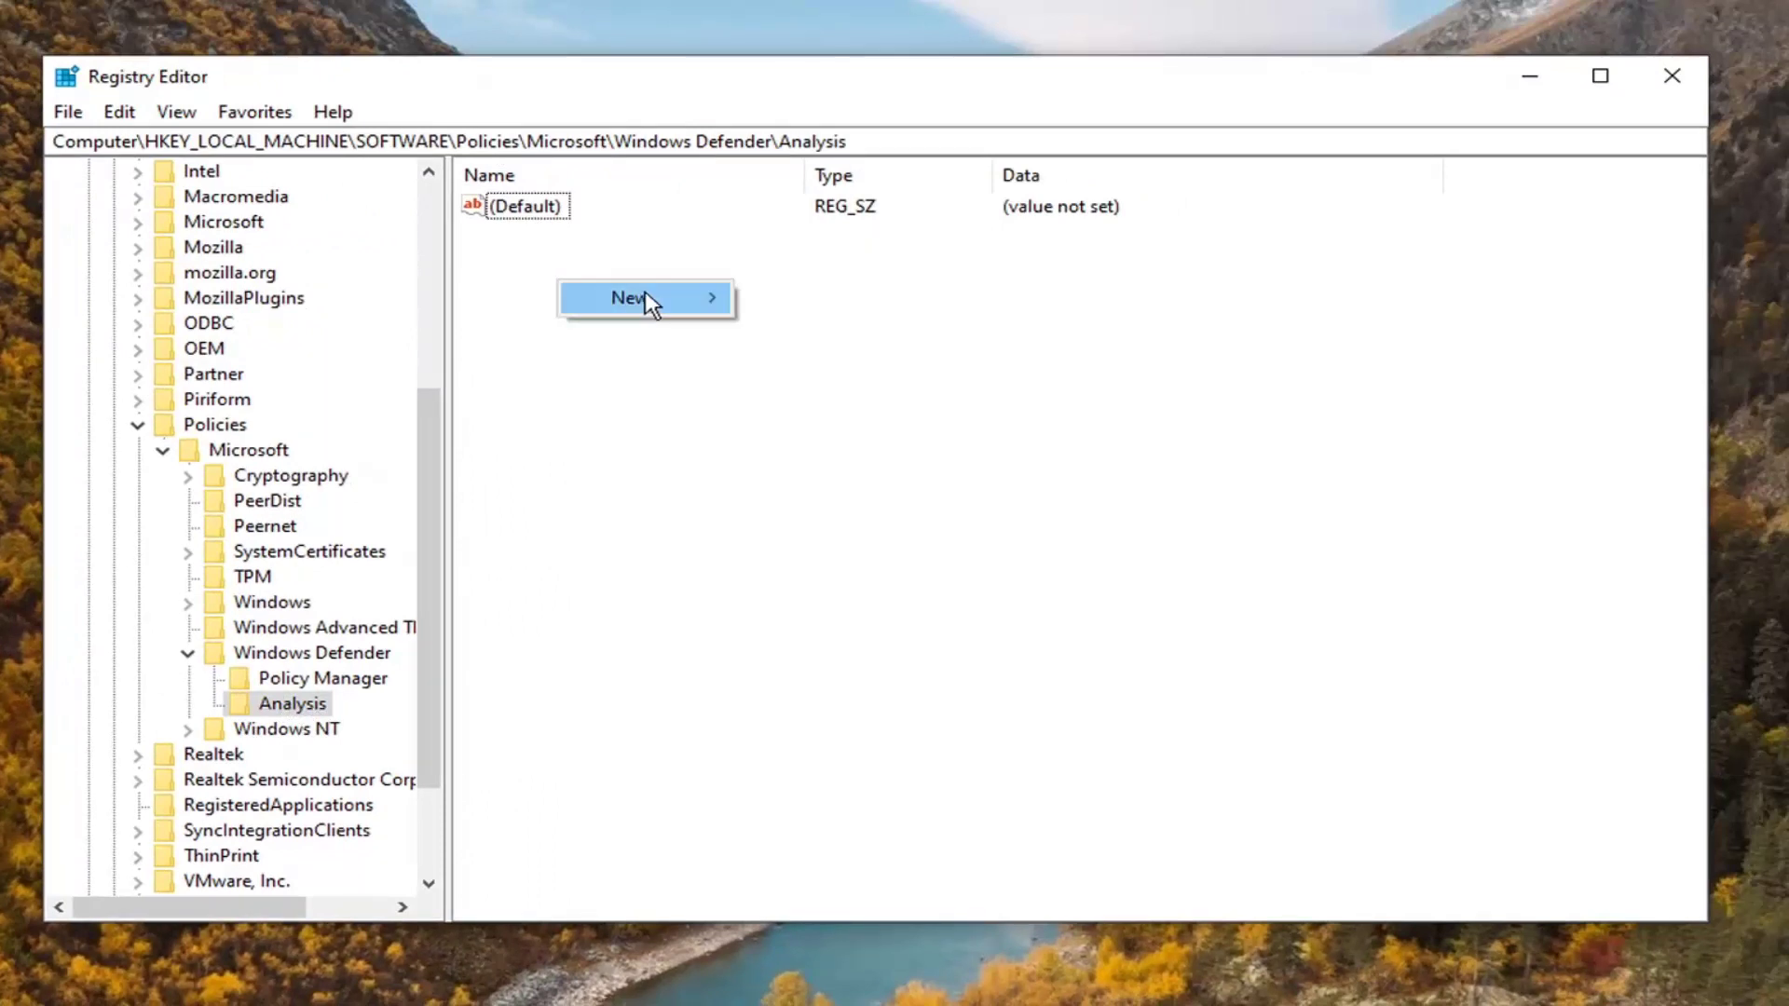
mouse_move(667, 296)
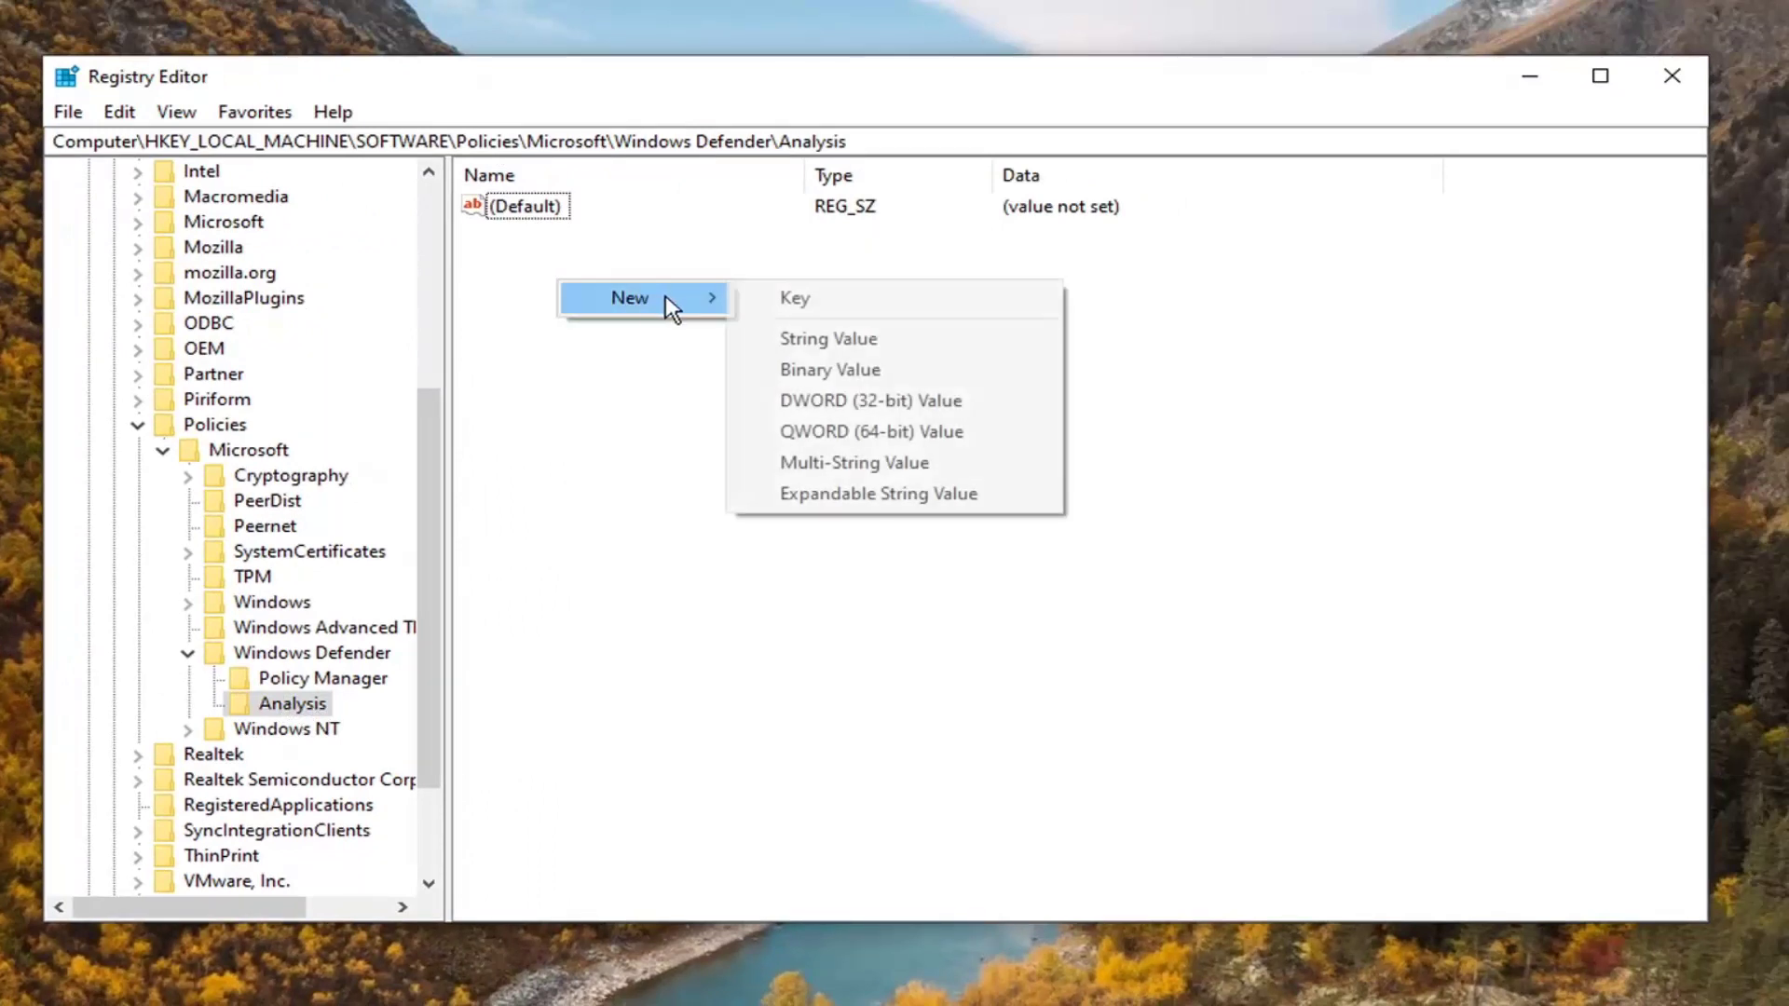
left_click(876, 400)
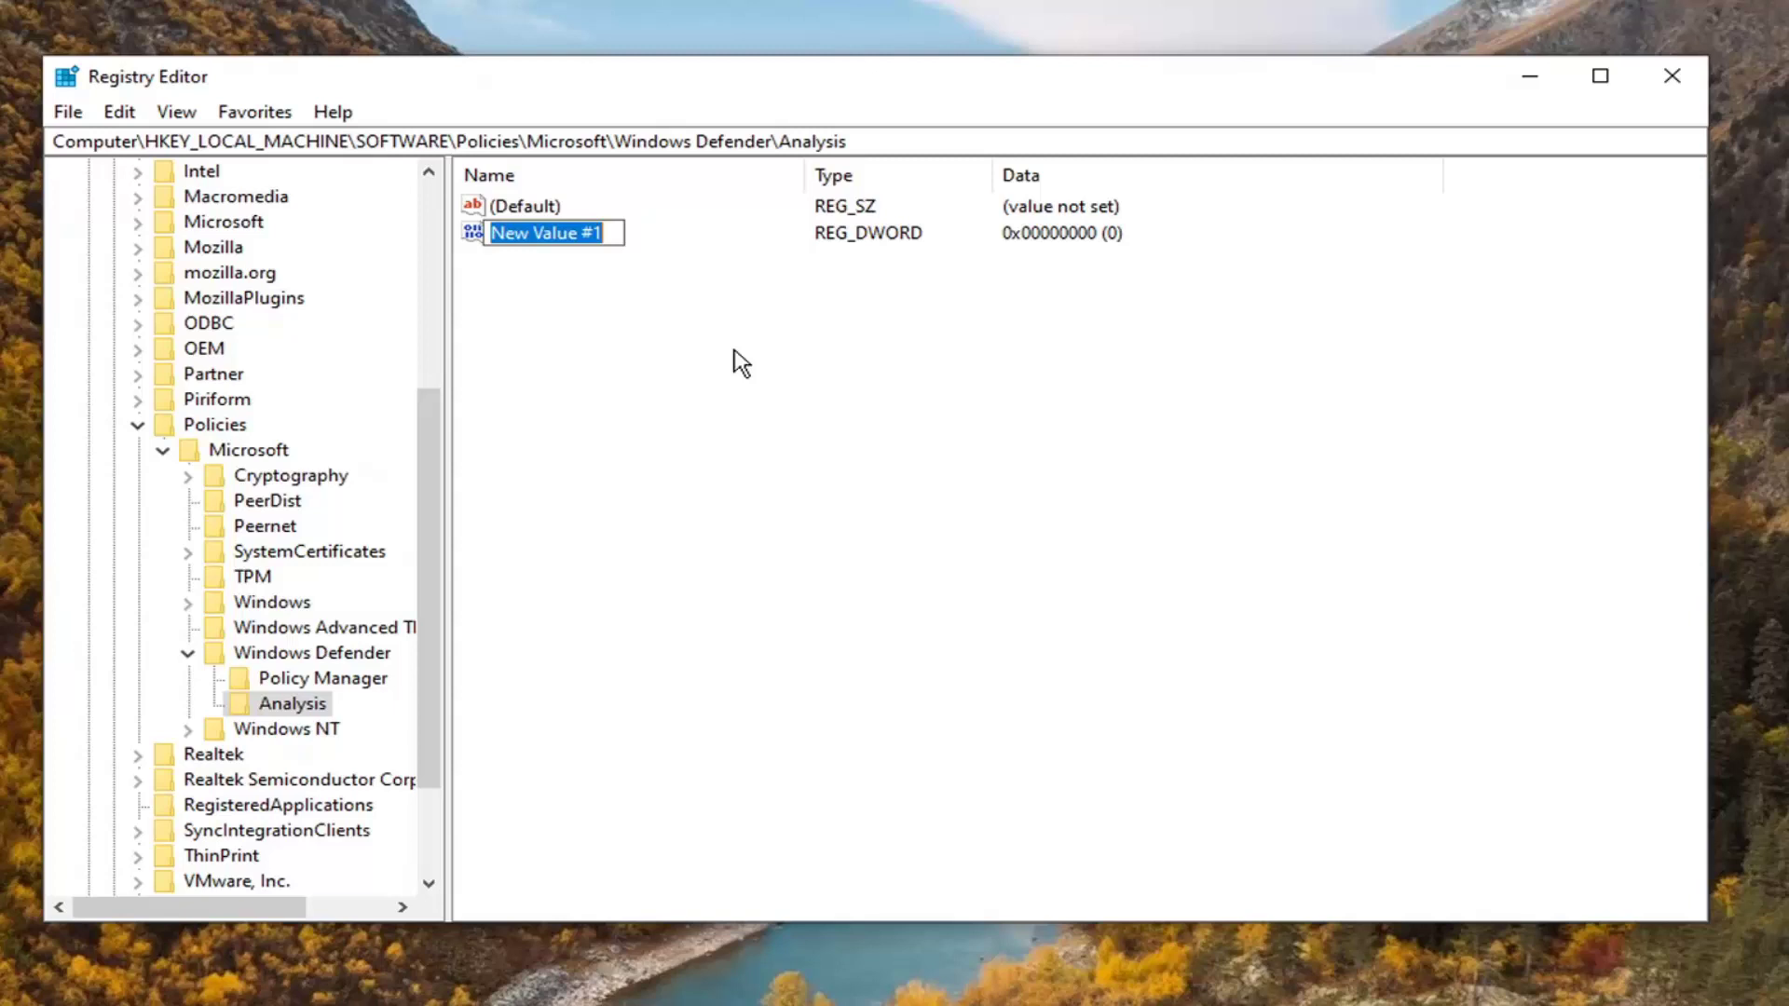
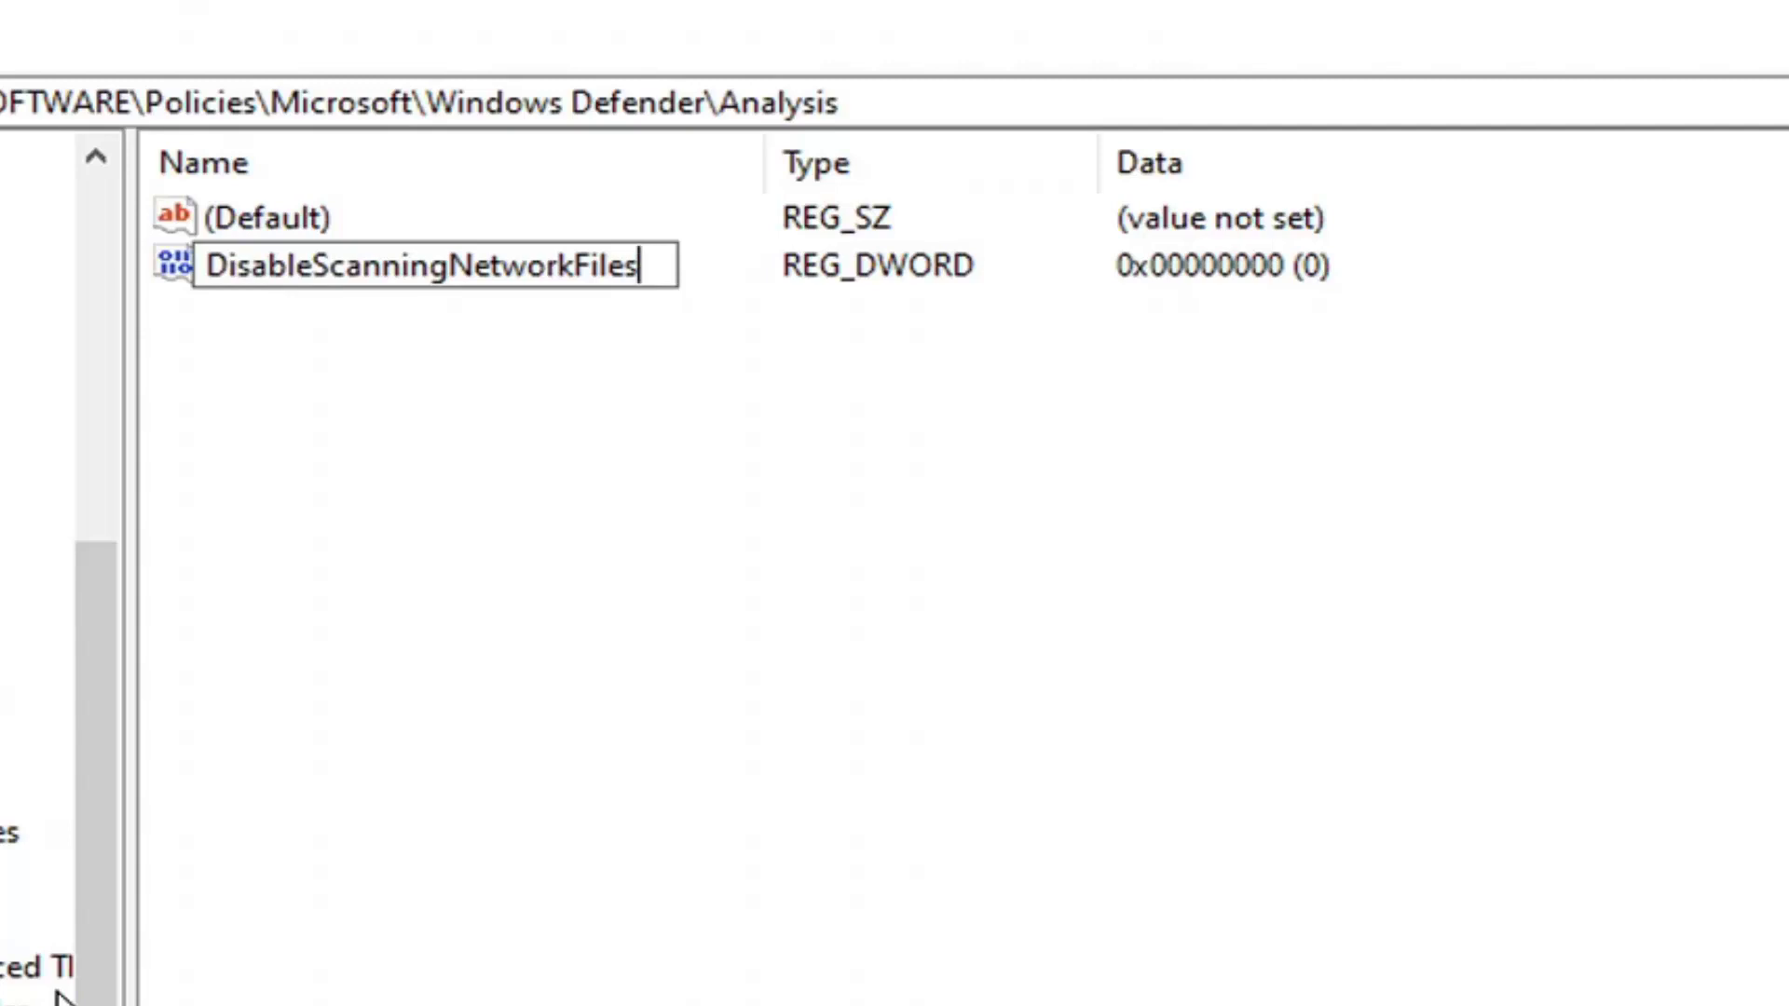
Commit DisableScanningNetworkFiles as the new DWORD value's name under Windows Defender\Analysis.
key("Return")
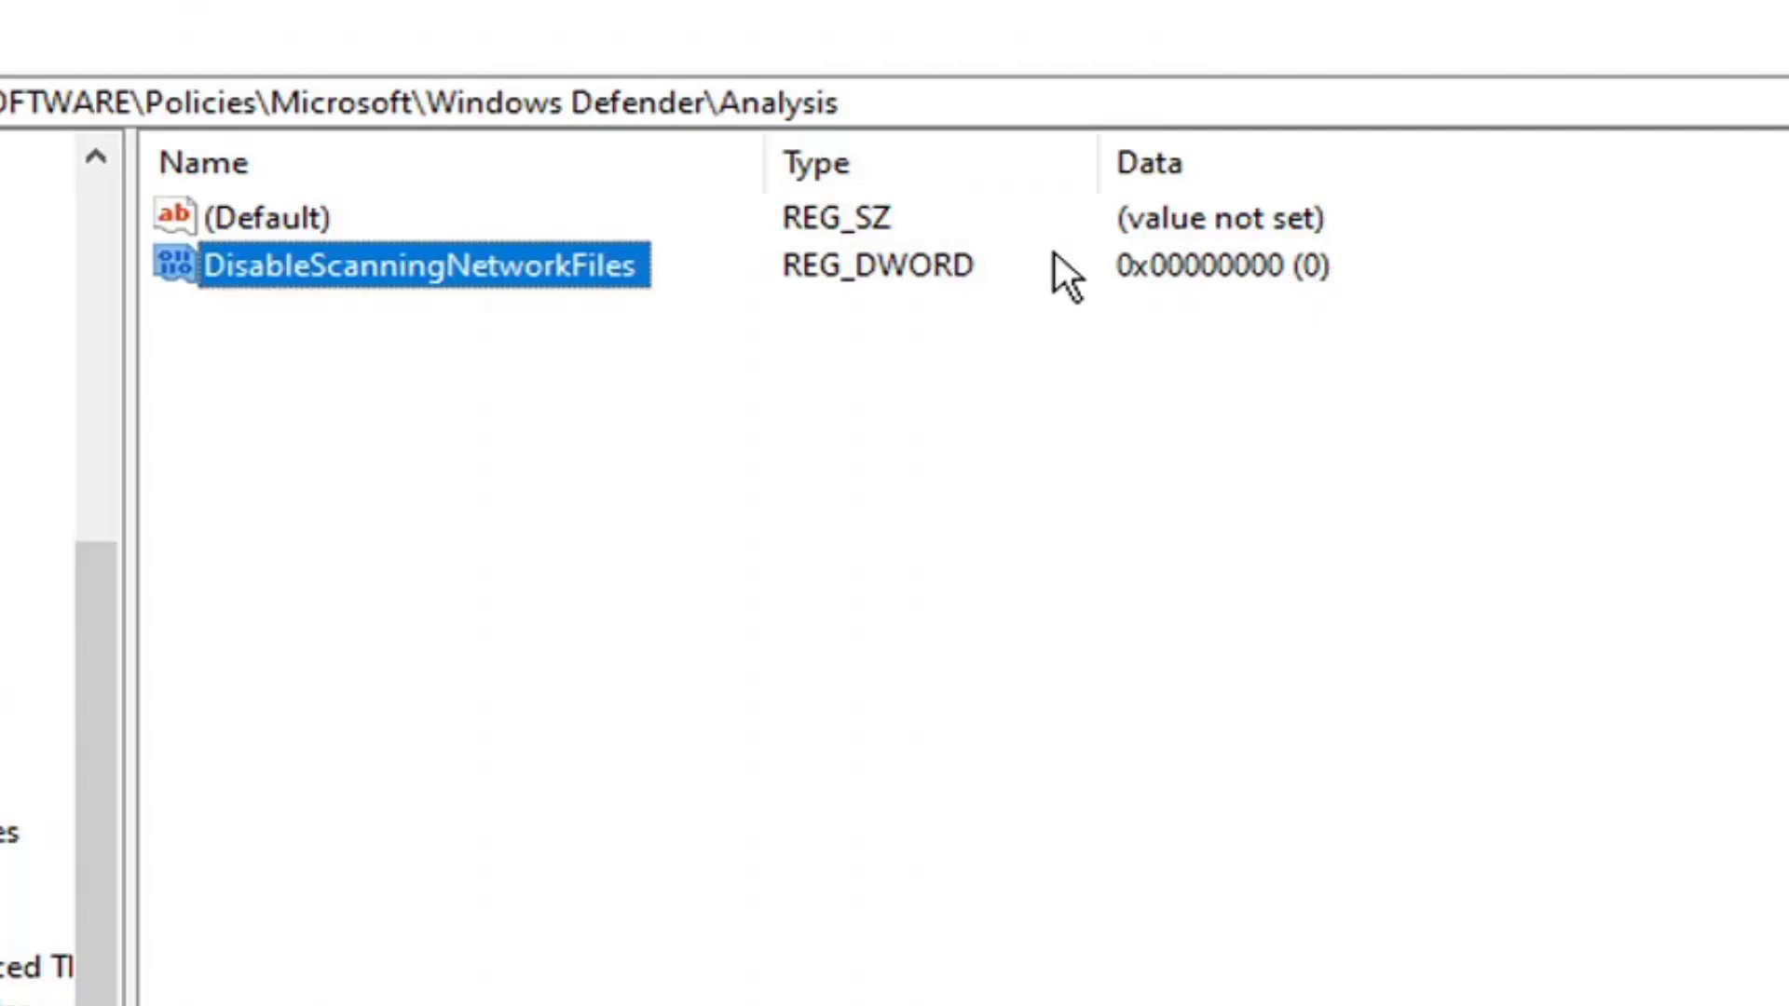
Open DisableScanningNetworkFiles in the Edit DWORD (32-bit) Value dialog, leaving its data at 0.
double_click(405, 271)
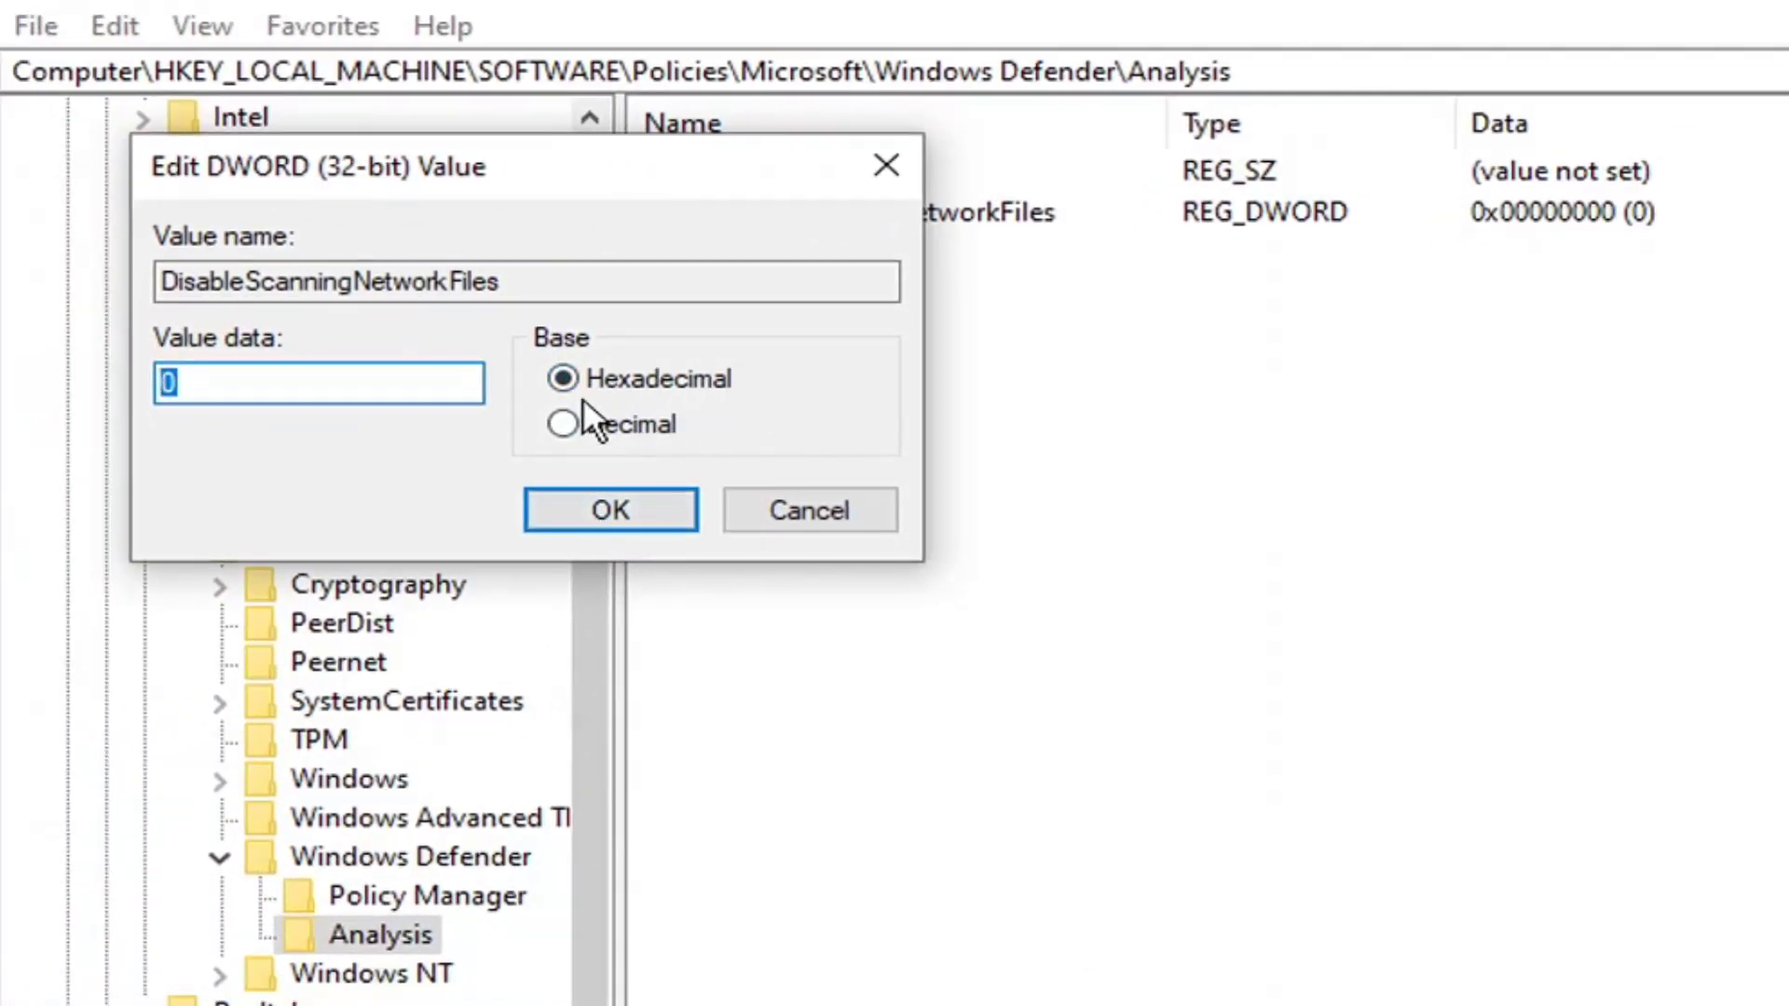
left_click(564, 424)
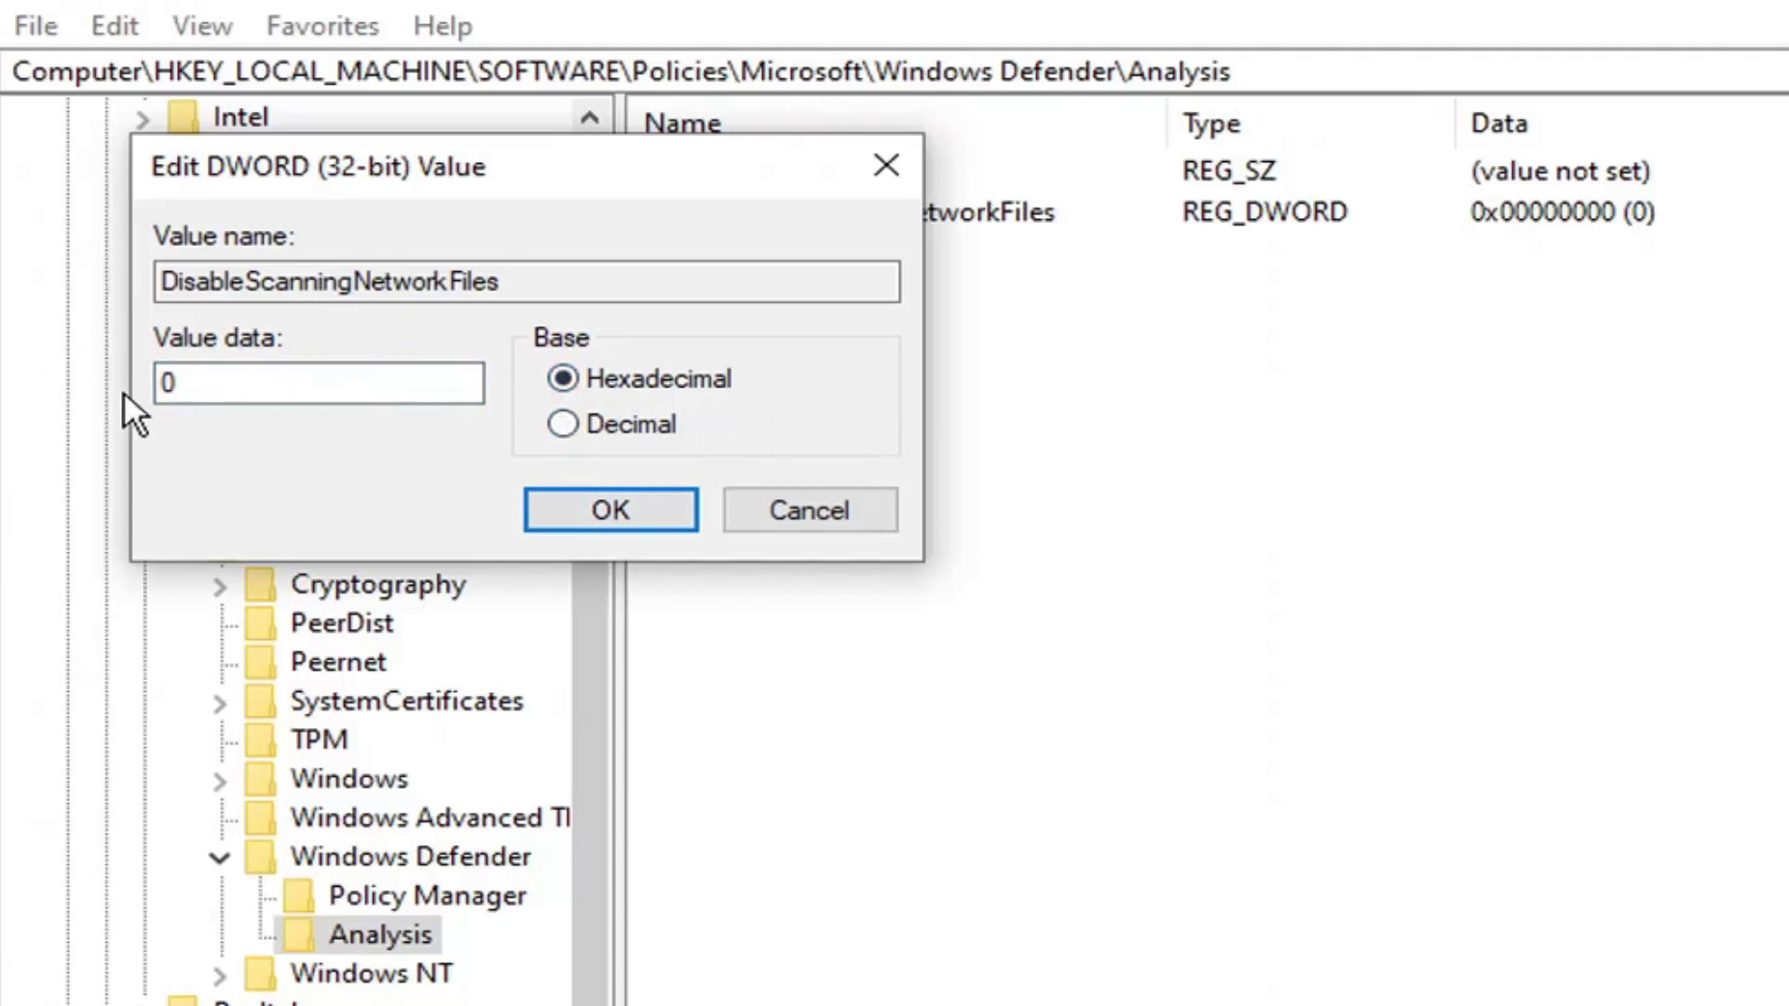
Confirm DisableScanningNetworkFiles at 0 and collapse the tree from Windows Defender up to HKEY_LOCAL_MACHINE.
left_click(596, 524)
left_click(220, 858)
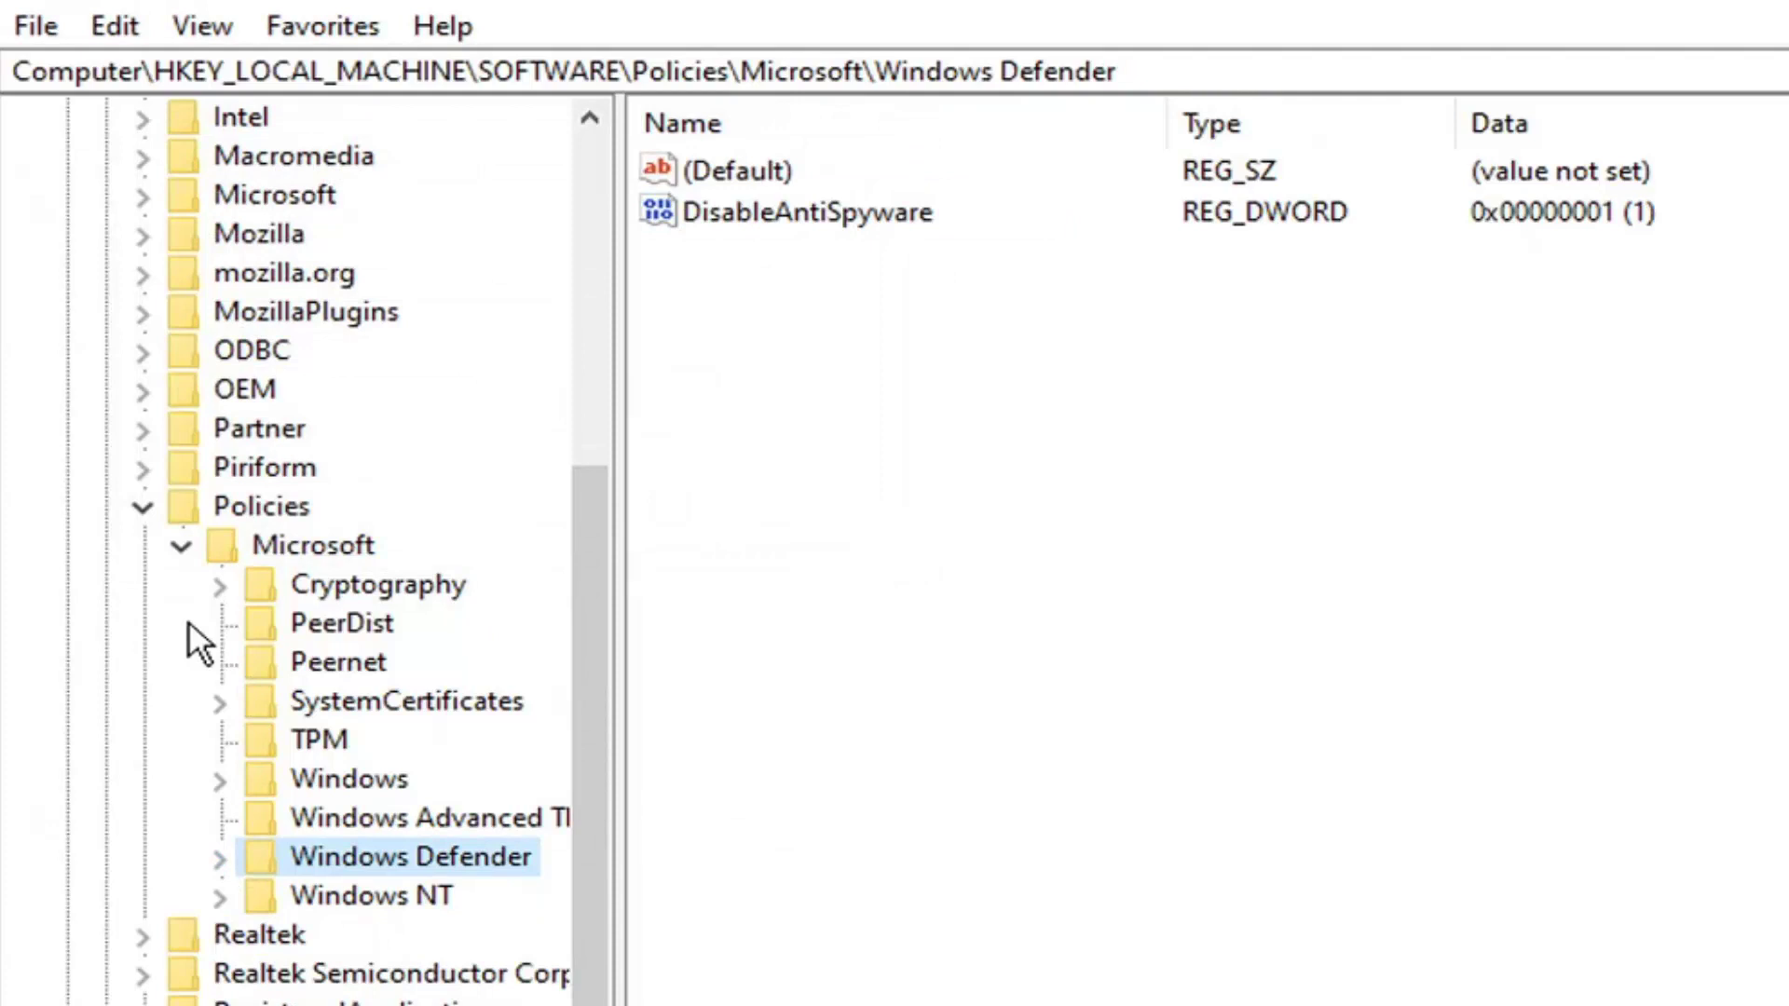
left_click(177, 545)
left_click(140, 701)
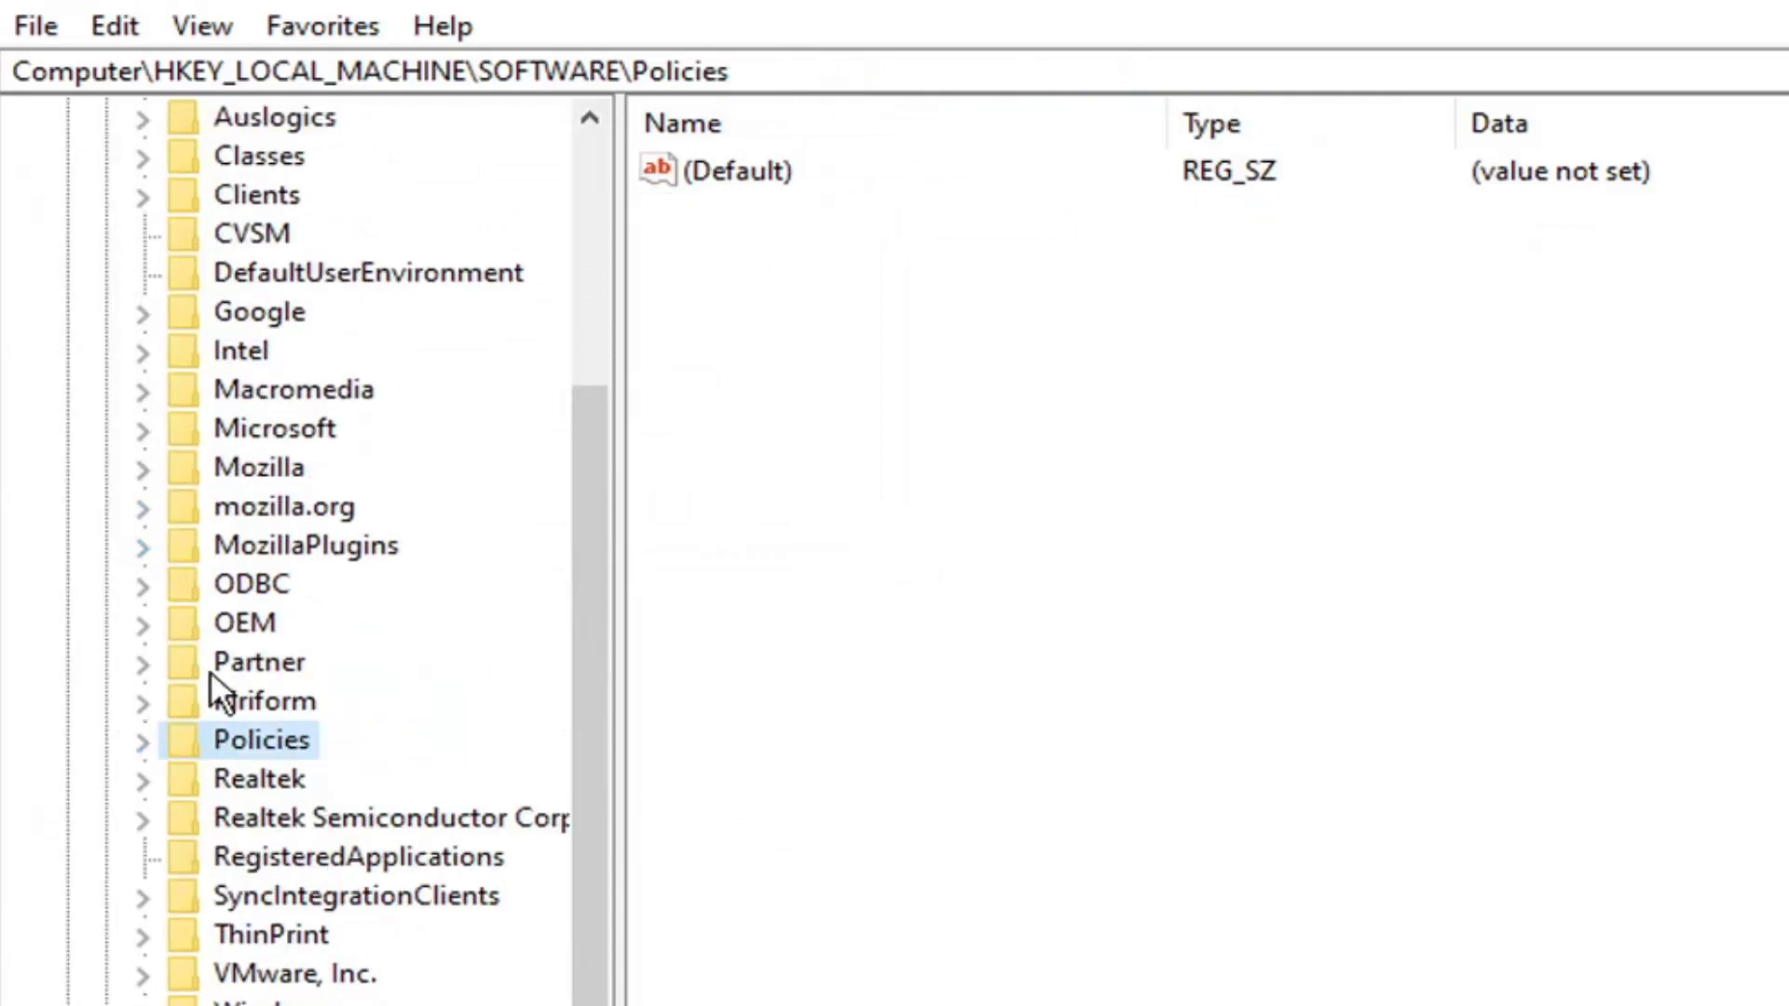
scroll(257, 652, "up", 3)
left_click(106, 429)
left_click(67, 235)
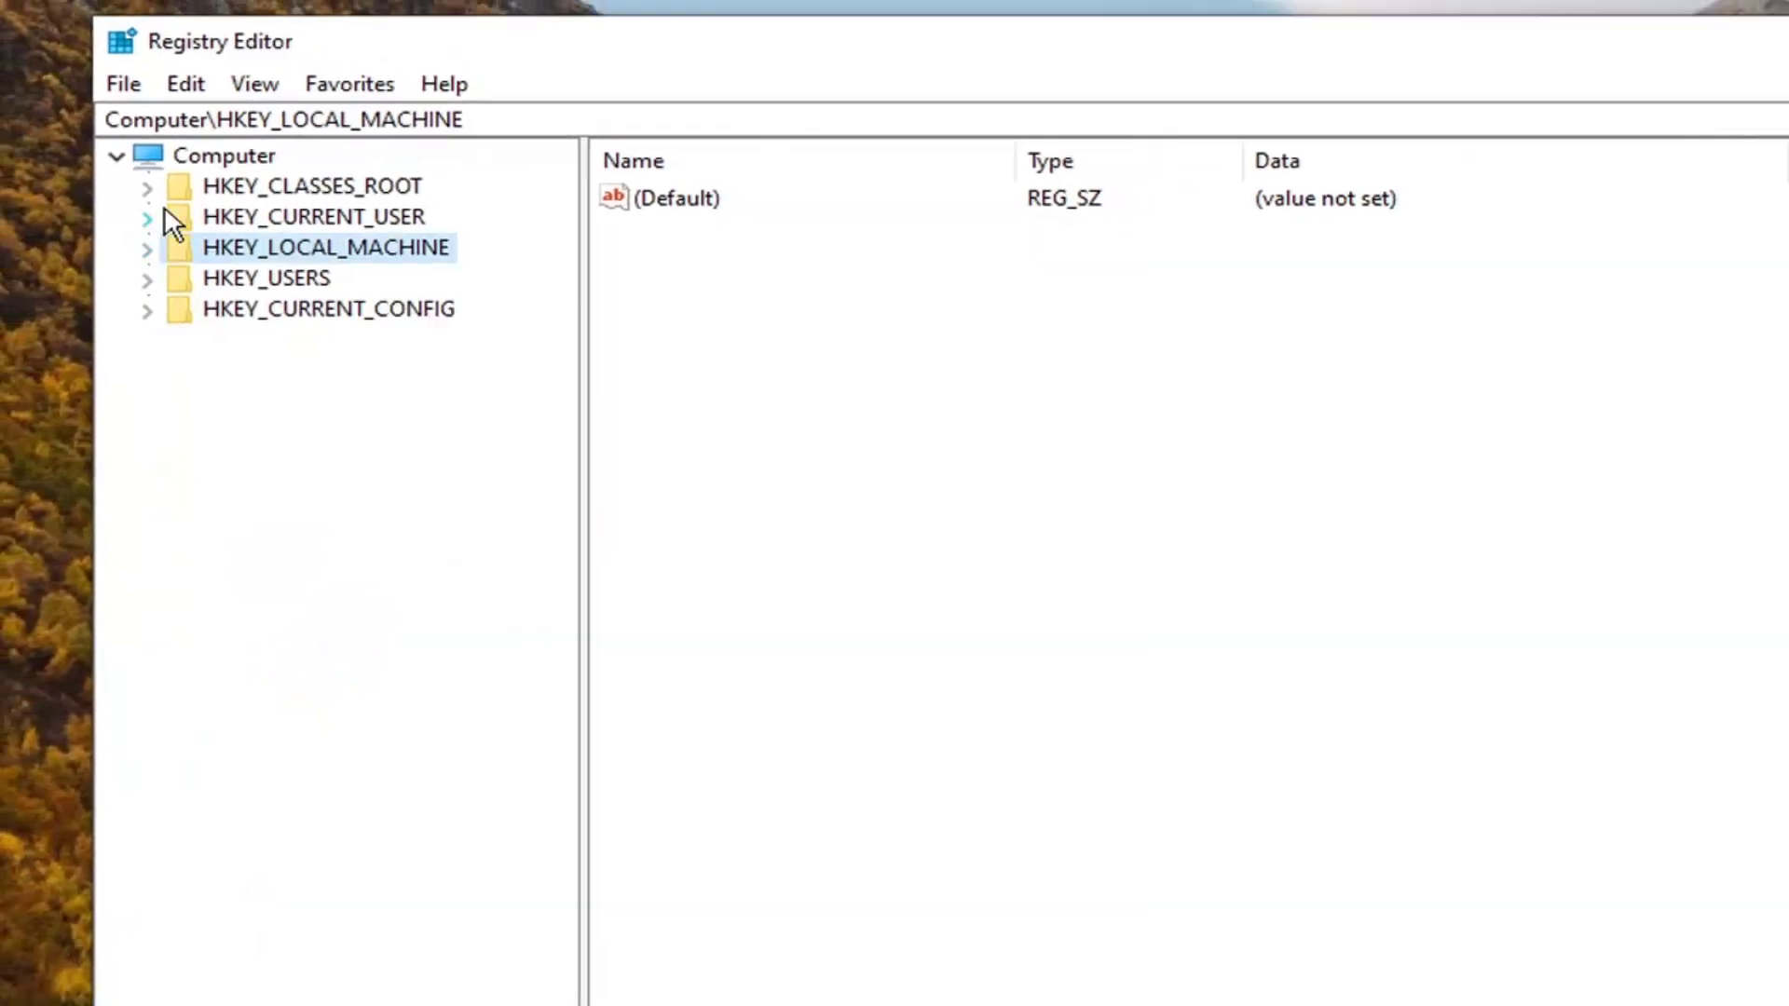
Select the Computer root of the tree and close Registry Editor.
left_click(165, 117)
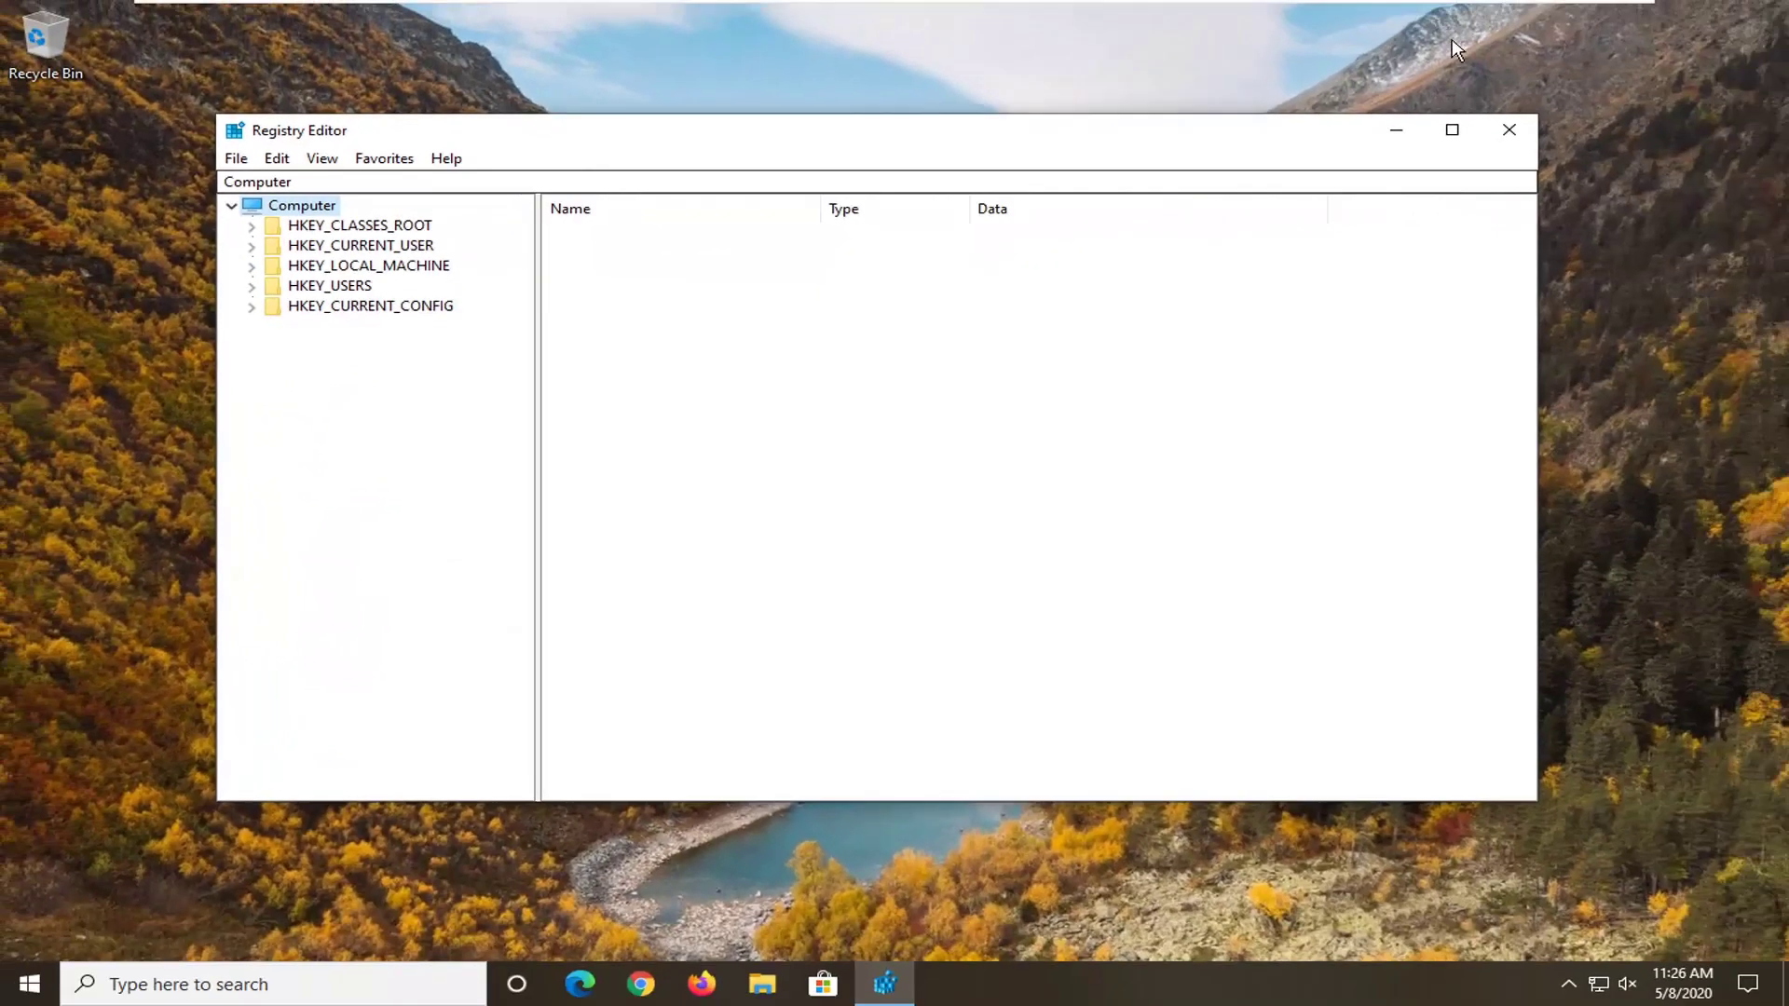
left_click(1510, 131)
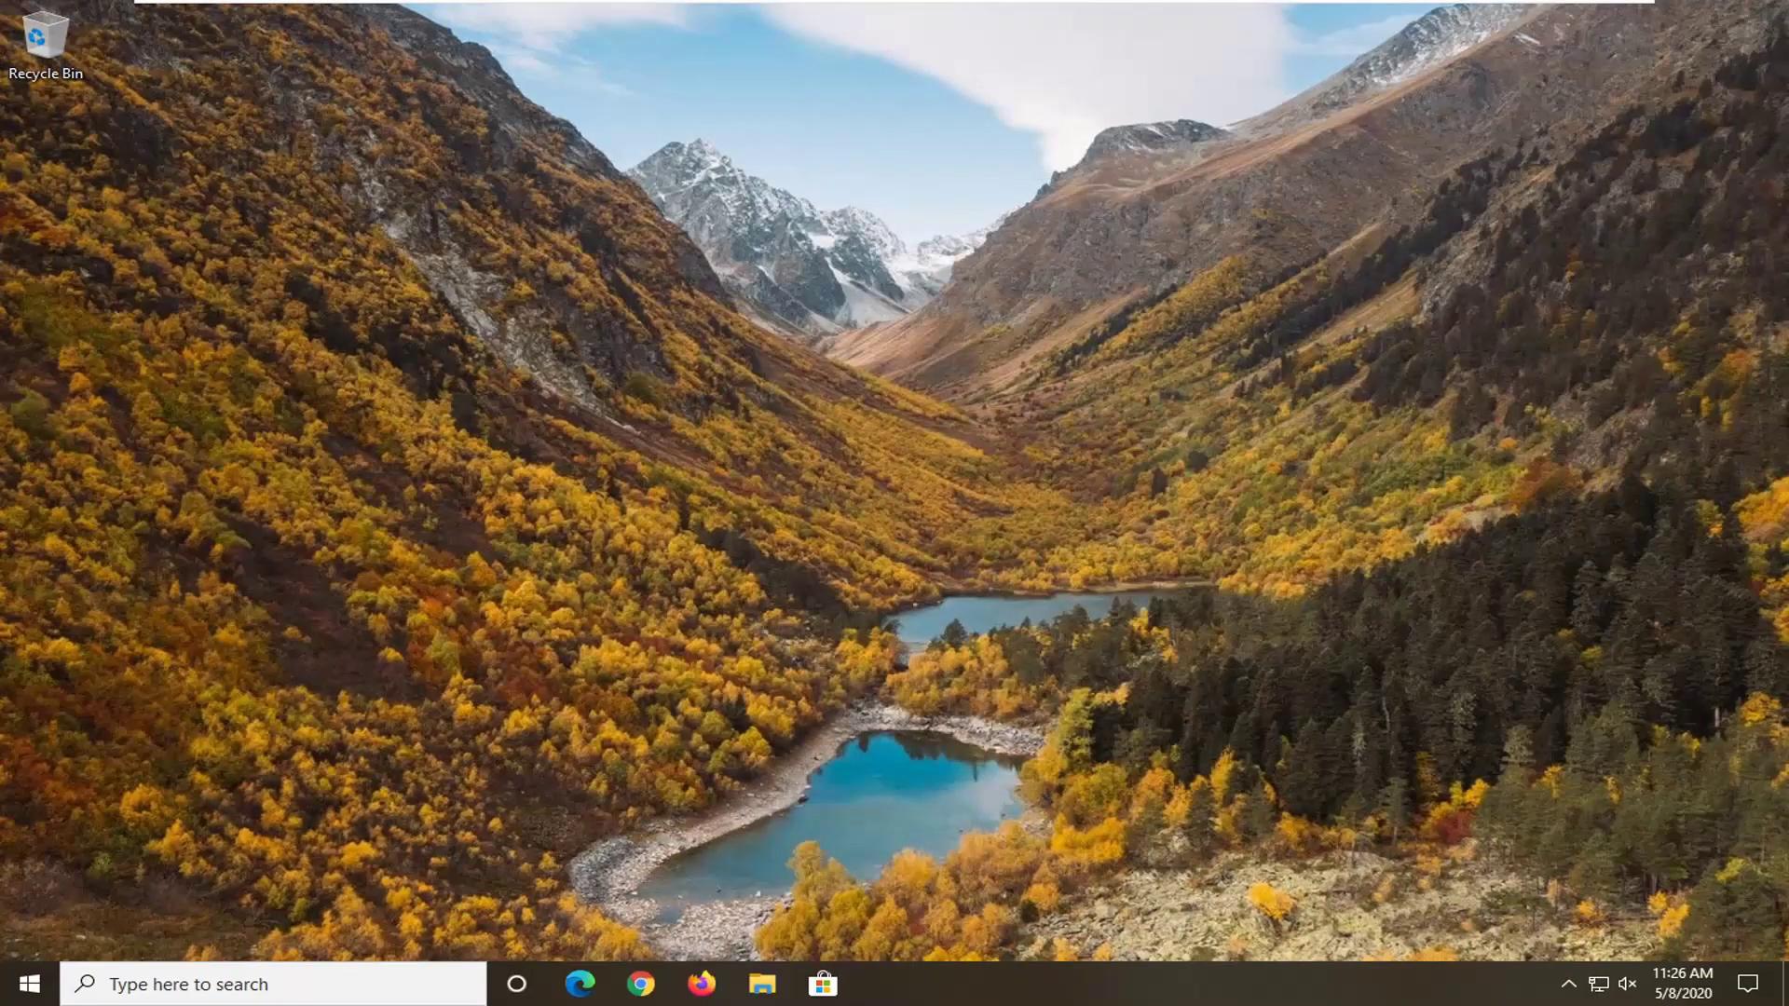